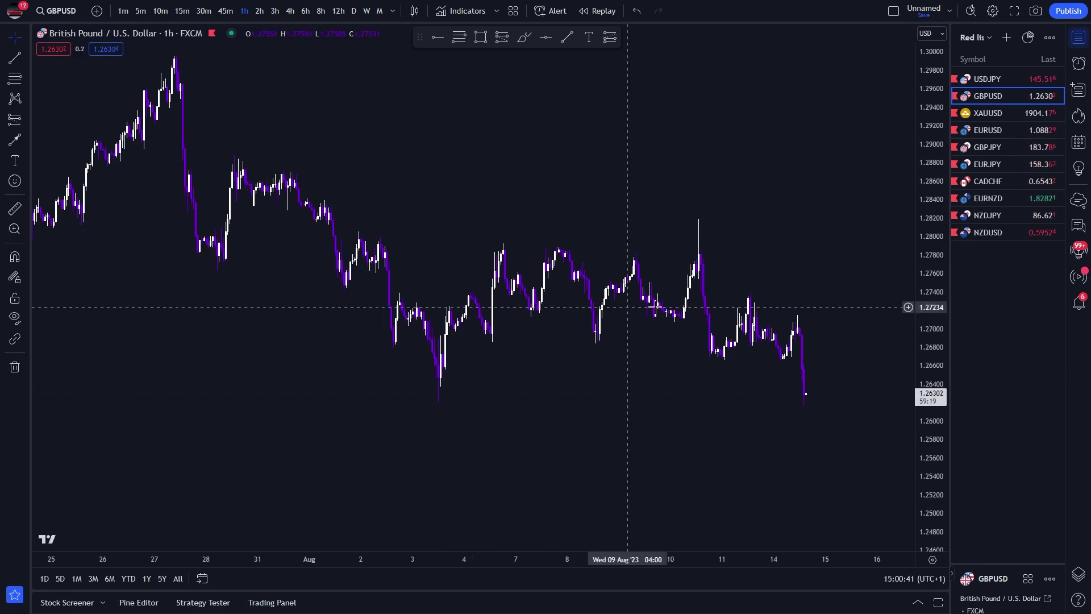
# Examine the GBPUSD 1-hour price action around late July and August, with the watchlist hidden for a wider chart.
pyautogui.moveTo(682, 168); pyautogui.dragTo(635, 233)
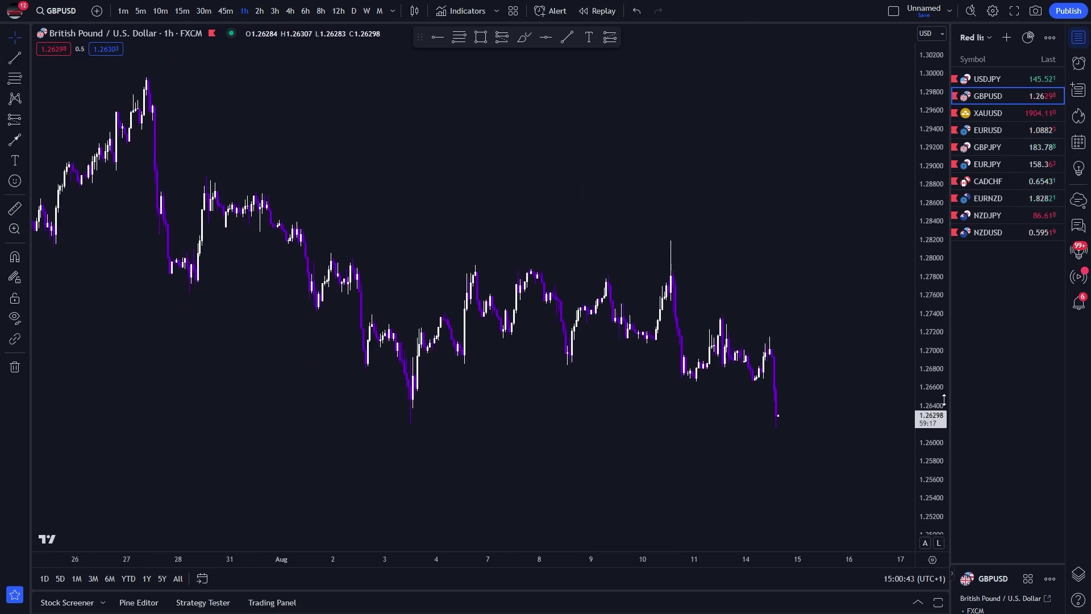
pyautogui.scroll(2, 900, 268)
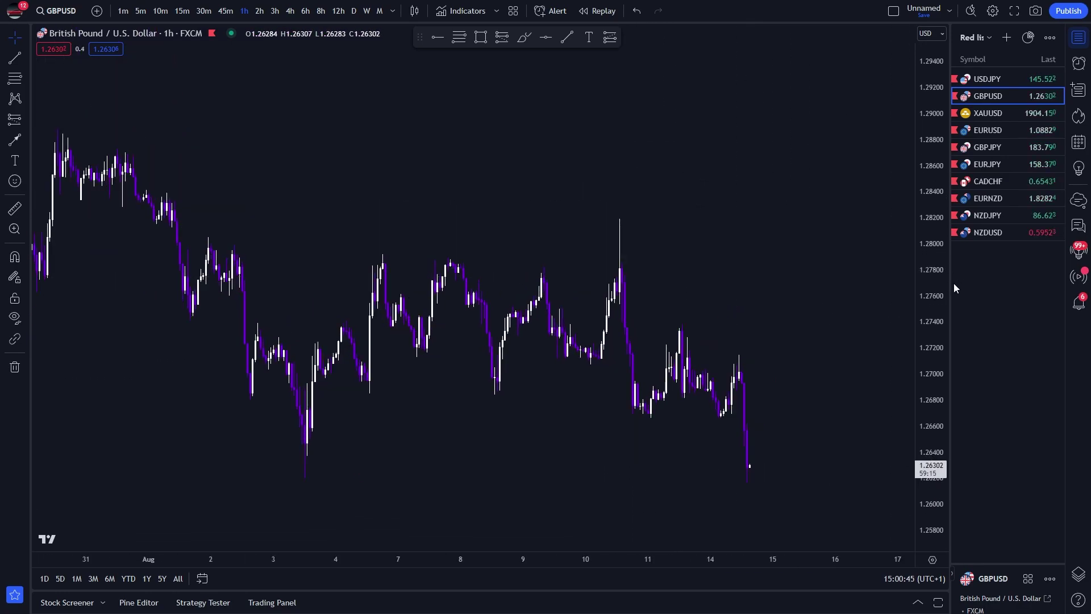
pyautogui.moveTo(1066, 299); pyautogui.dragTo(1086, 300)
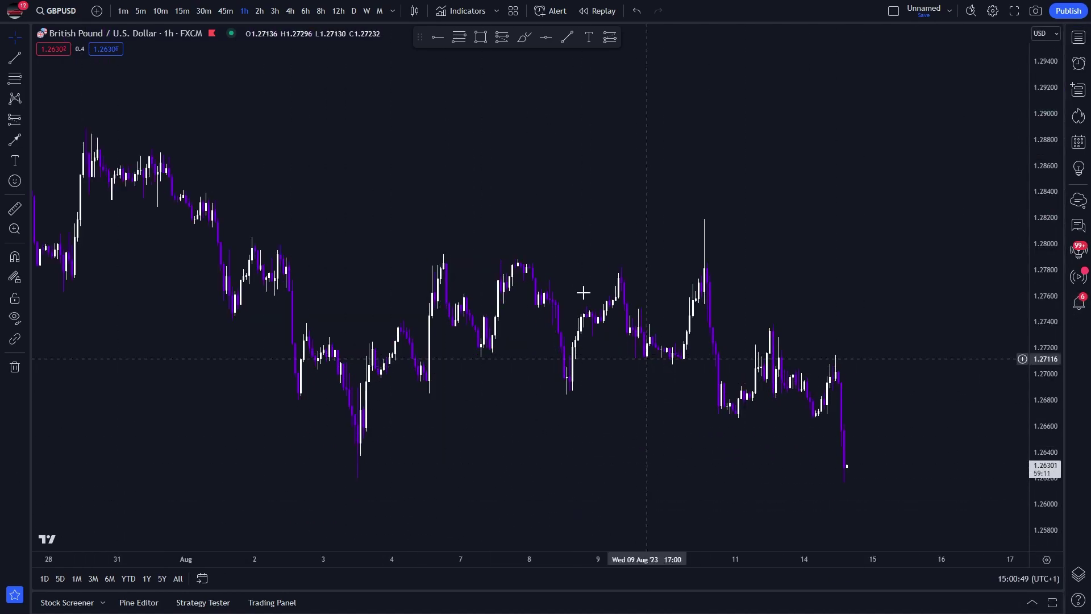
pyautogui.hscroll(-2, 543, 270)
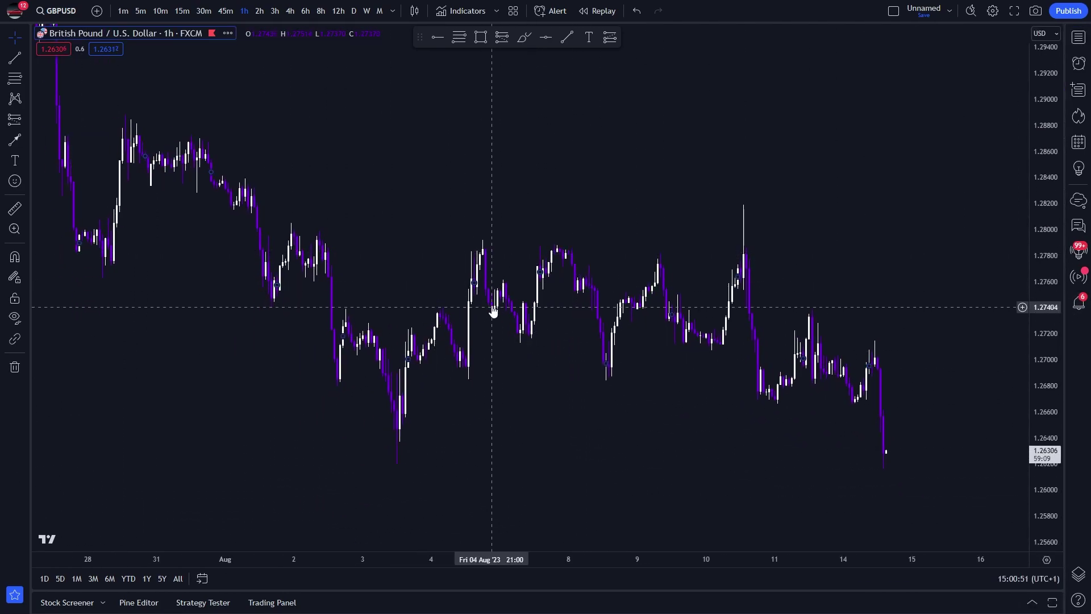
pyautogui.scroll(2, 858, 326)
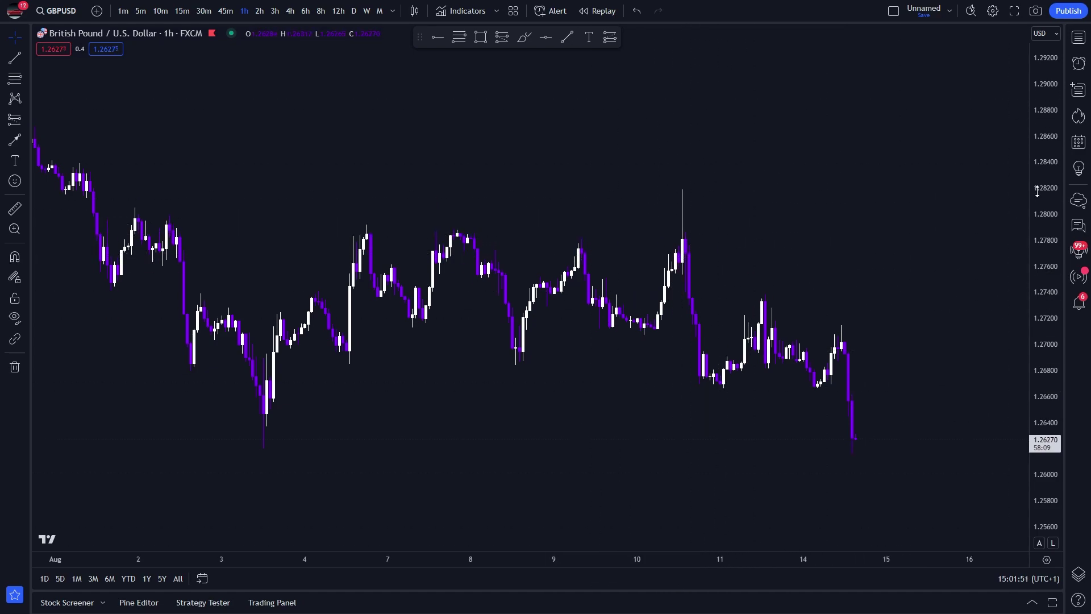
pyautogui.moveTo(993, 239); pyautogui.dragTo(855, 155)
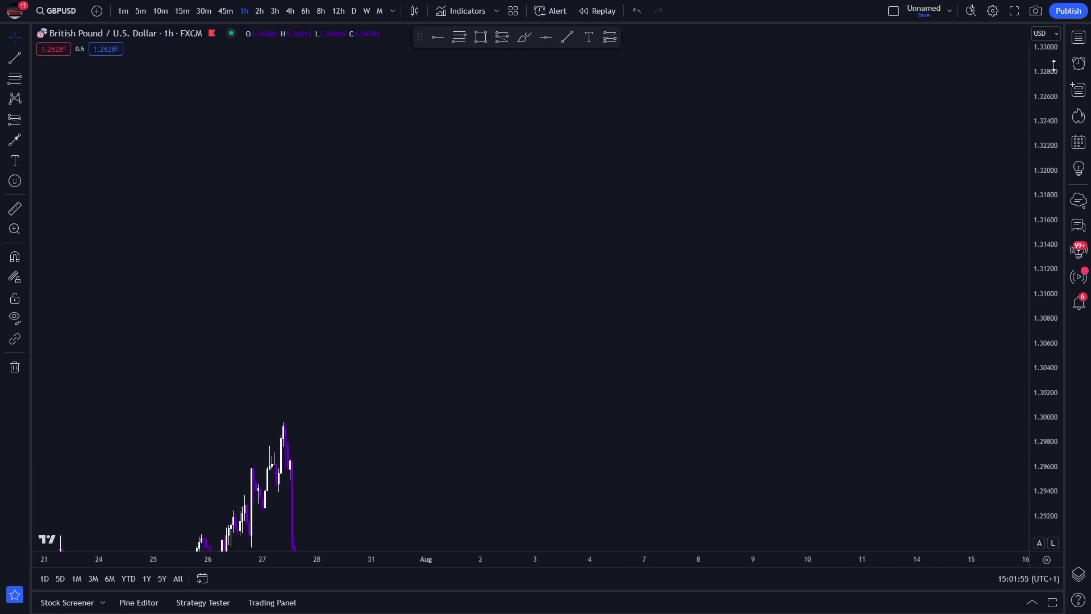
pyautogui.scroll(-5, 761, 341)
pyautogui.moveTo(762, 340); pyautogui.dragTo(585, 463)
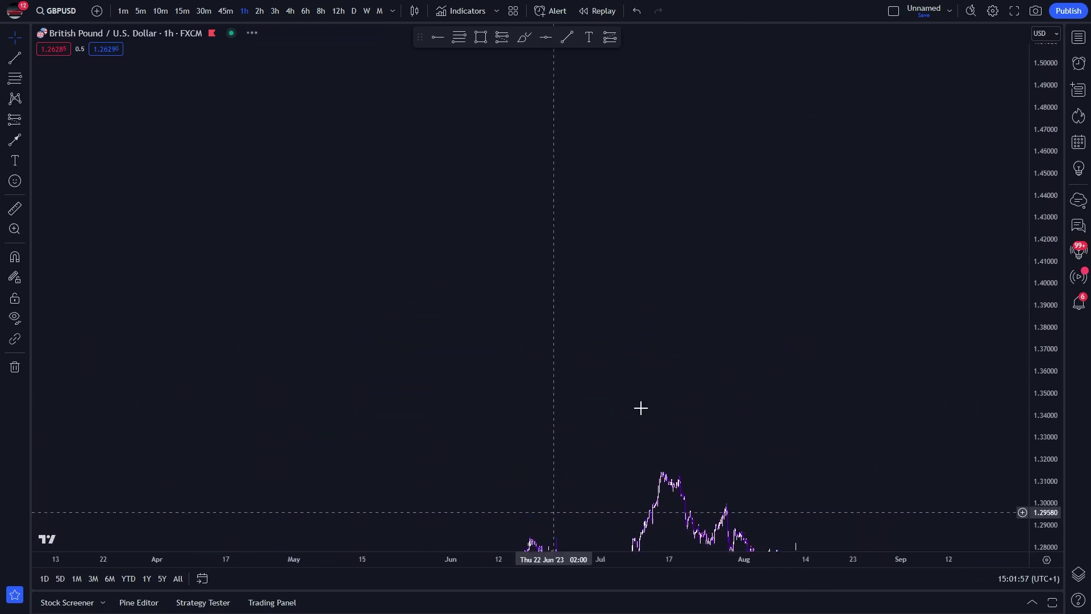
pyautogui.moveTo(1018, 146); pyautogui.dragTo(399, 307)
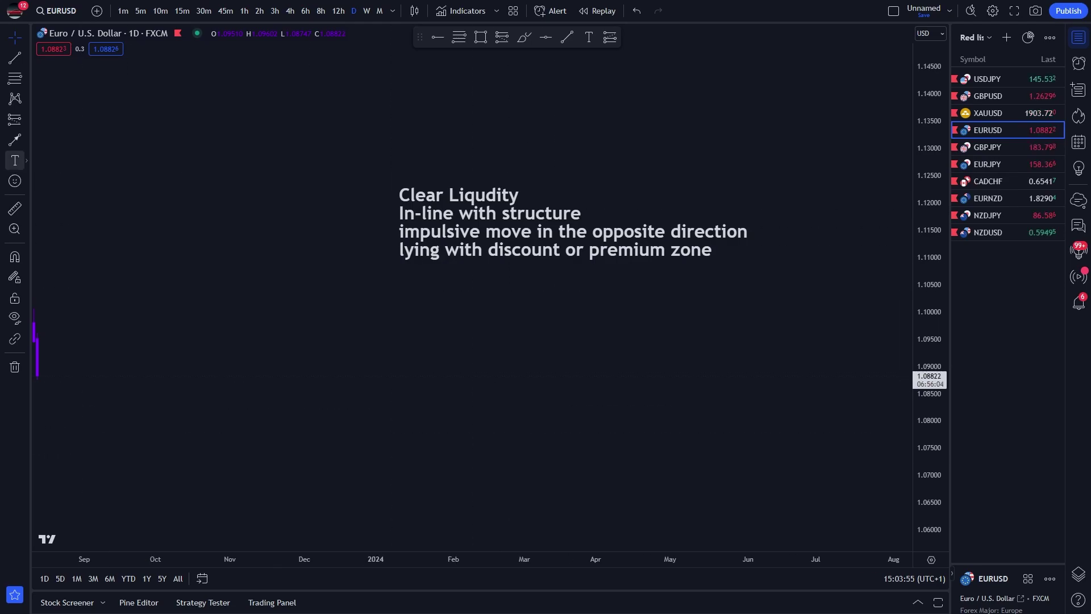
# Brush a zigzag price swing below the criteria text, ending in a drop, and a roughly level liquidity line along its lows.
pyautogui.click(26, 139)
pyautogui.click(45, 164)
pyautogui.moveTo(261, 336)
pyautogui.mouseDown()
pyautogui.moveTo(584, 409)
pyautogui.moveTo(673, 391)
pyautogui.mouseUp()
pyautogui.moveTo(687, 445); pyautogui.dragTo(690, 453)
pyautogui.moveTo(267, 413); pyautogui.dragTo(724, 404)
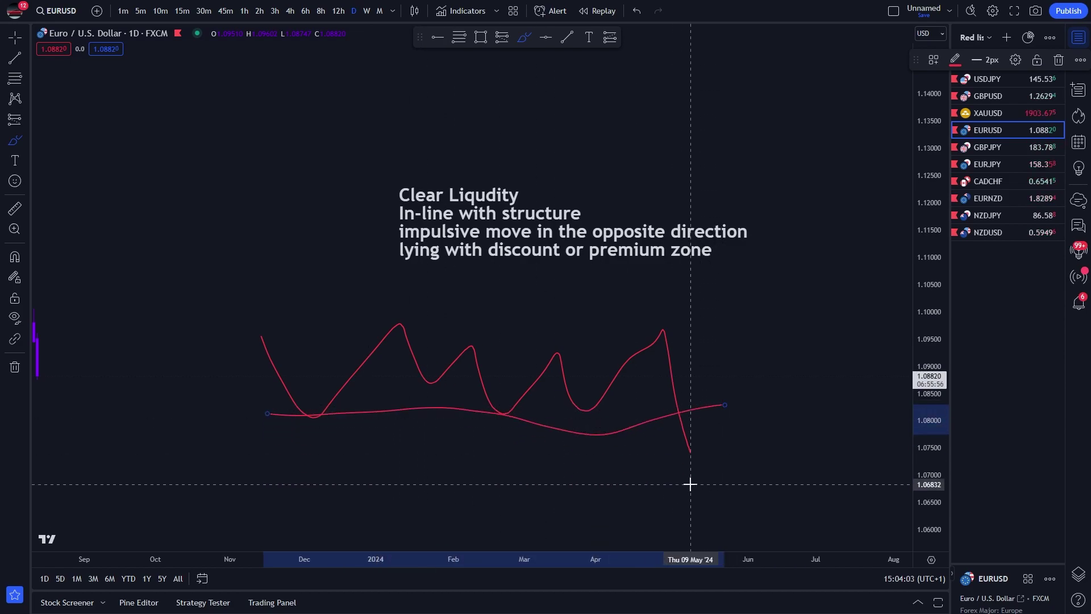
# Brush a steep rise from the sketch's final low, a level line at the last swing high, and a circle around that high.
pyautogui.moveTo(689, 451); pyautogui.dragTo(781, 156)
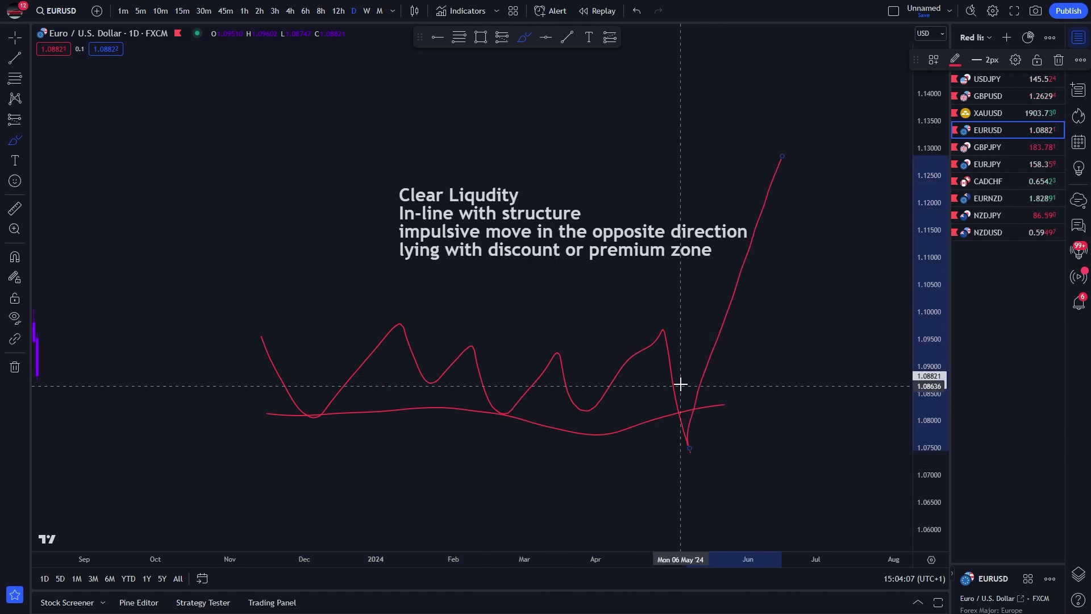
pyautogui.moveTo(651, 329); pyautogui.dragTo(846, 318)
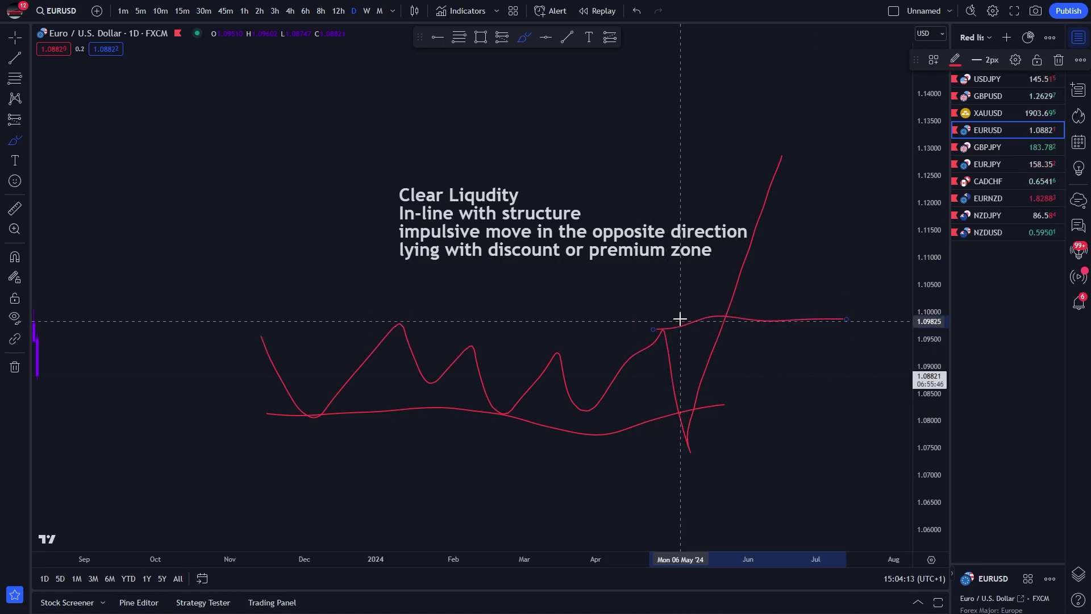
pyautogui.moveTo(673, 316)
pyautogui.mouseDown()
pyautogui.moveTo(658, 348)
pyautogui.moveTo(683, 318)
pyautogui.mouseUp()
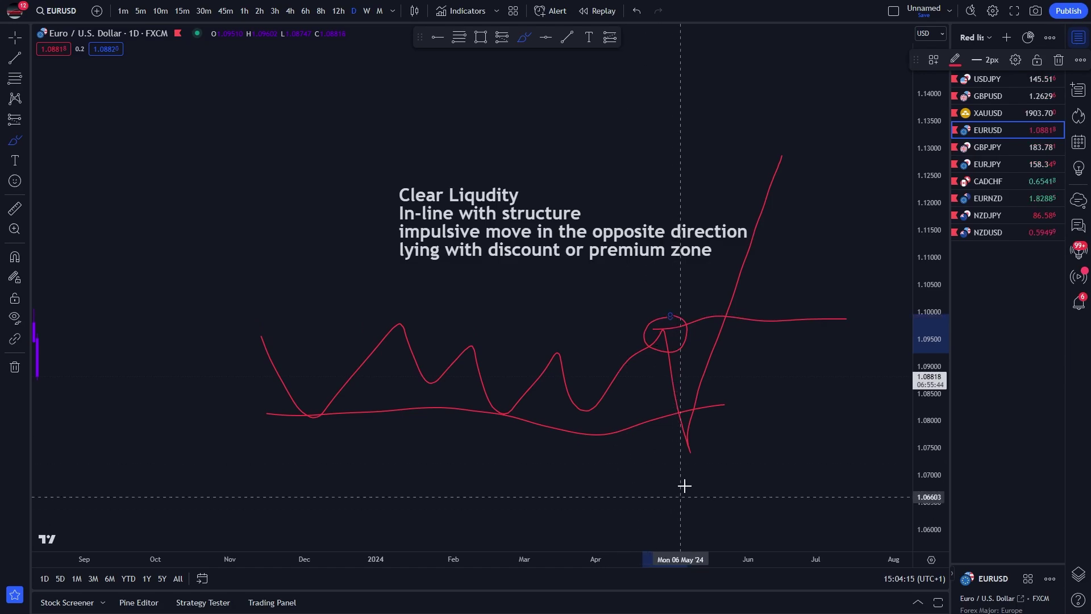
# Brush a level line at the final low, an arrow towards the area between both levels, and a short line at the liquidity level.
pyautogui.moveTo(673, 454); pyautogui.dragTo(826, 456)
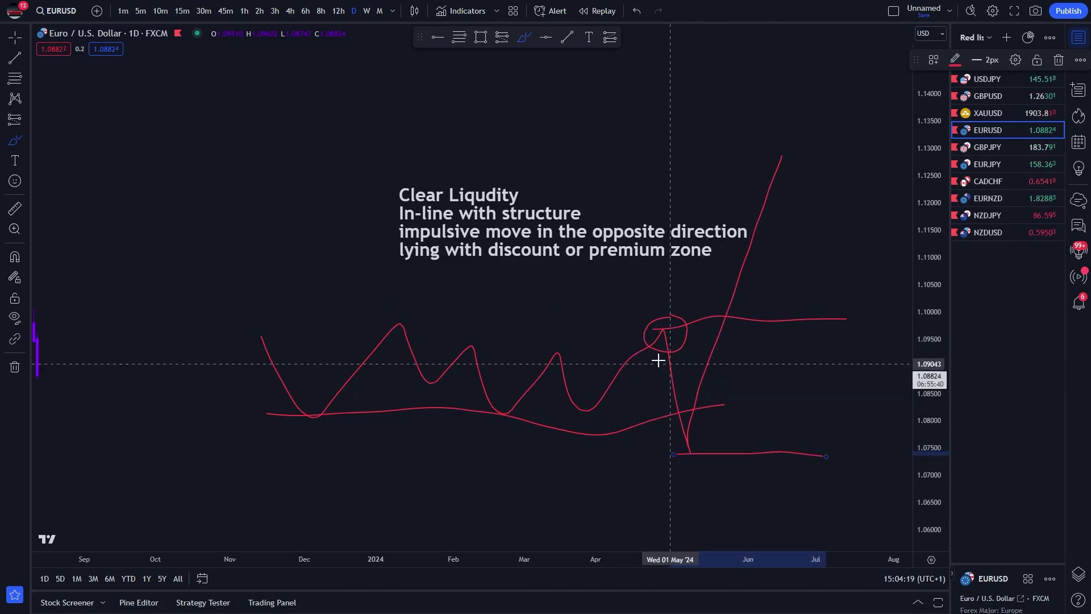
pyautogui.moveTo(874, 406)
pyautogui.mouseDown()
pyautogui.moveTo(736, 369)
pyautogui.moveTo(748, 383)
pyautogui.mouseUp()
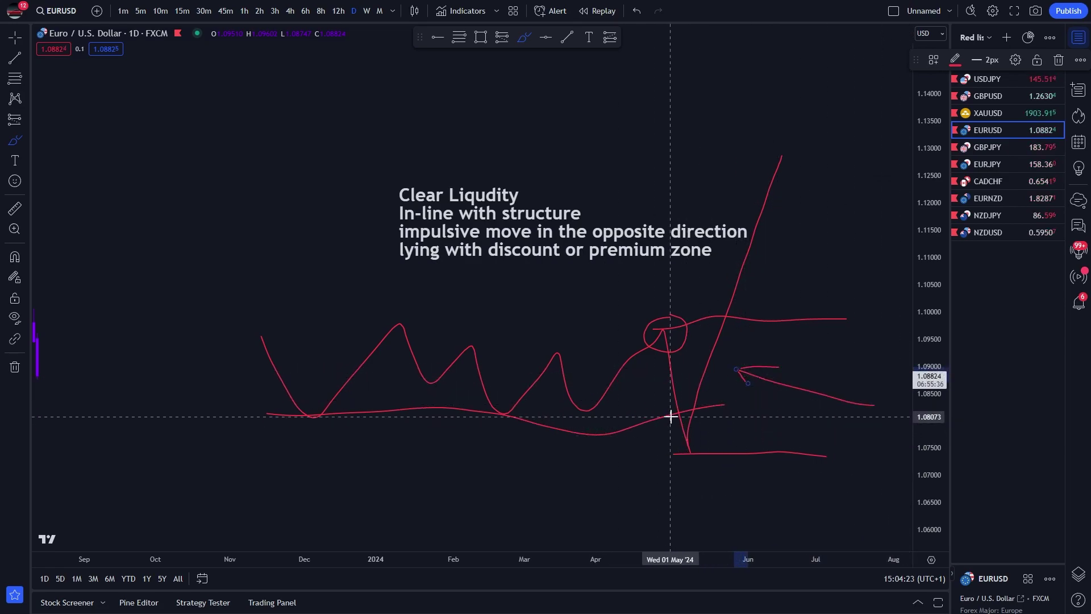
pyautogui.moveTo(738, 409); pyautogui.dragTo(661, 411)
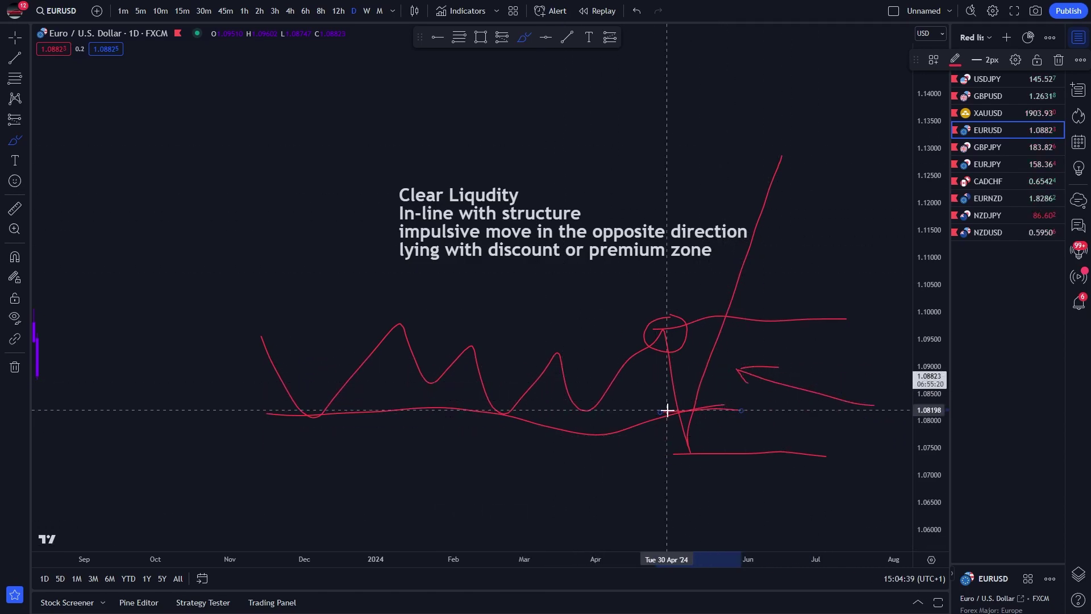
pyautogui.click(14, 366)
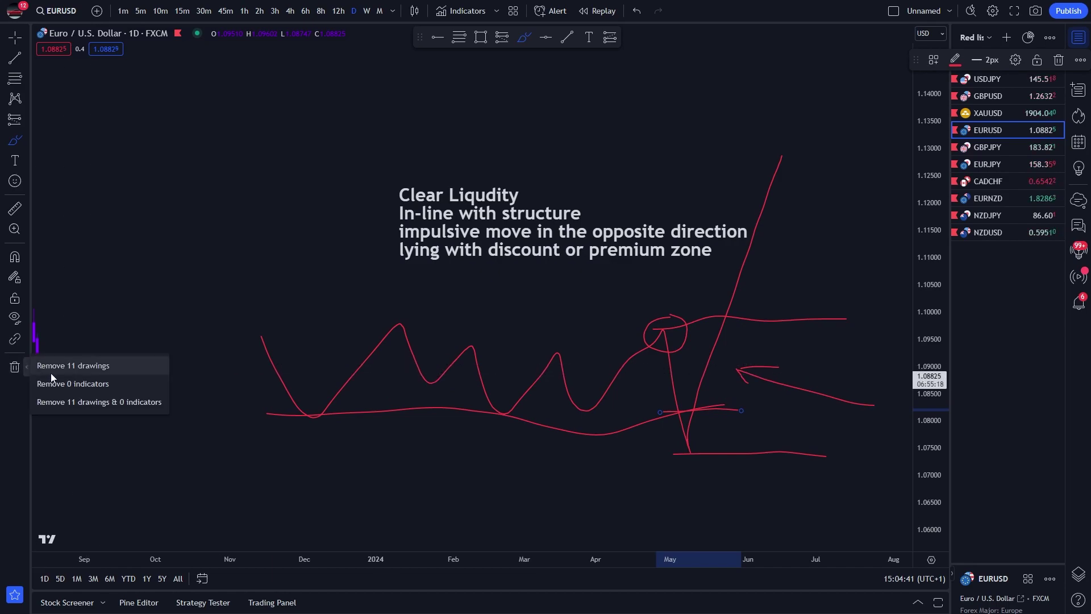
pyautogui.click(482, 305)
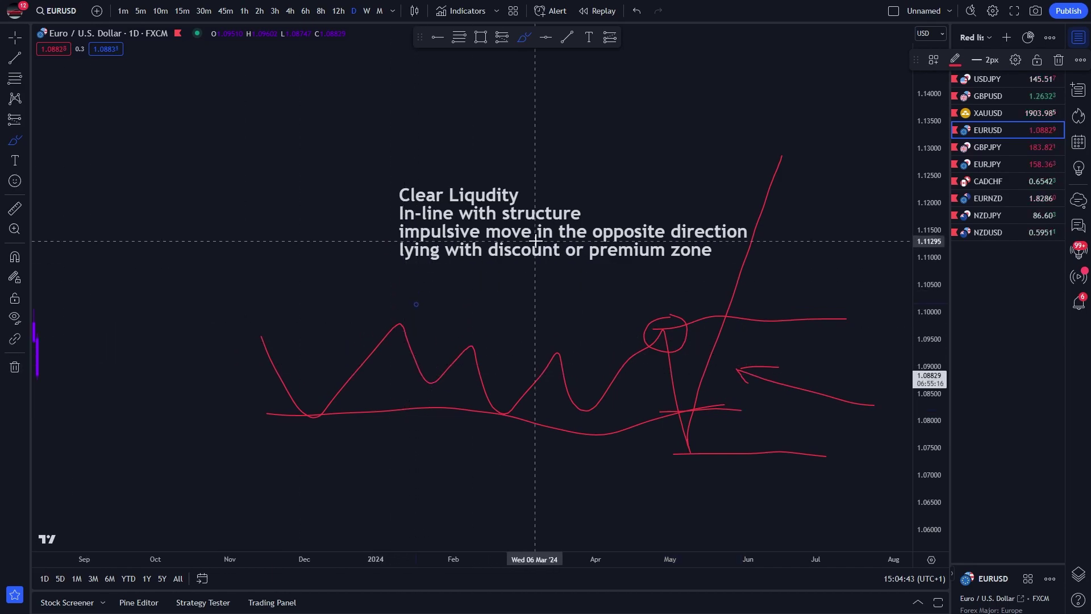
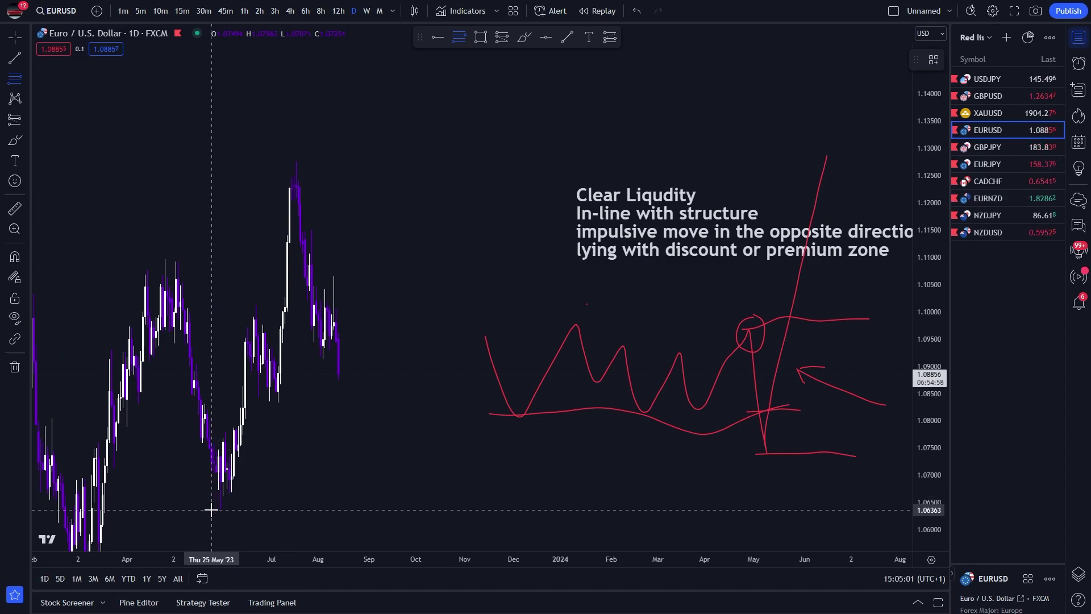
# Draw a Fibonacci retracement on the EURUSD daily chart from the 1.06363 swing low to the 1.12734 swing high.
pyautogui.click(496, 163)
pyautogui.scroll(3, 427, 223)
pyautogui.moveTo(424, 225); pyautogui.dragTo(739, 192)
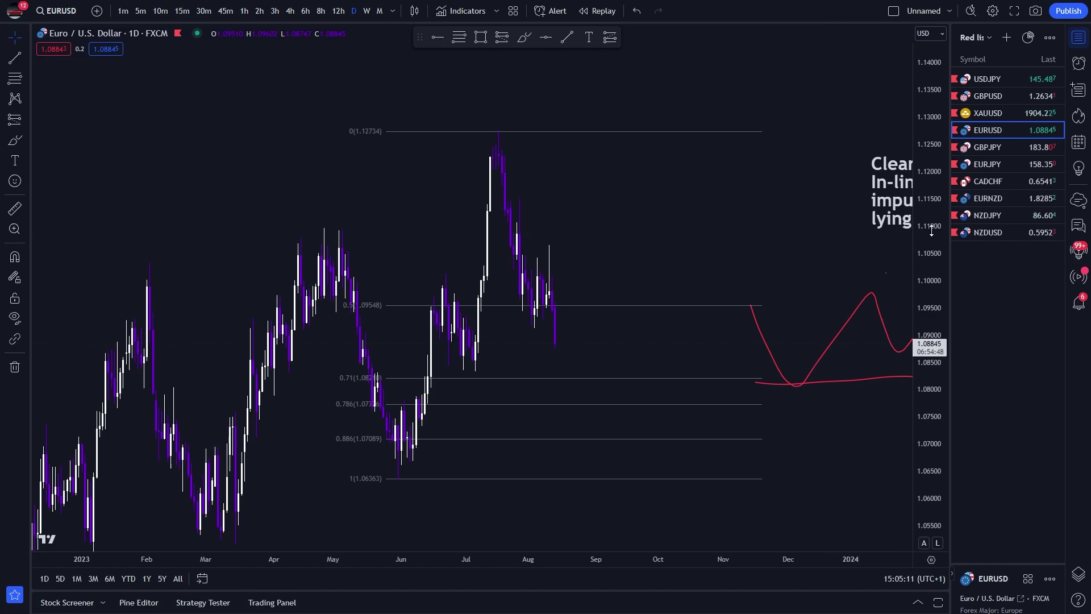
pyautogui.scroll(3, 597, 214)
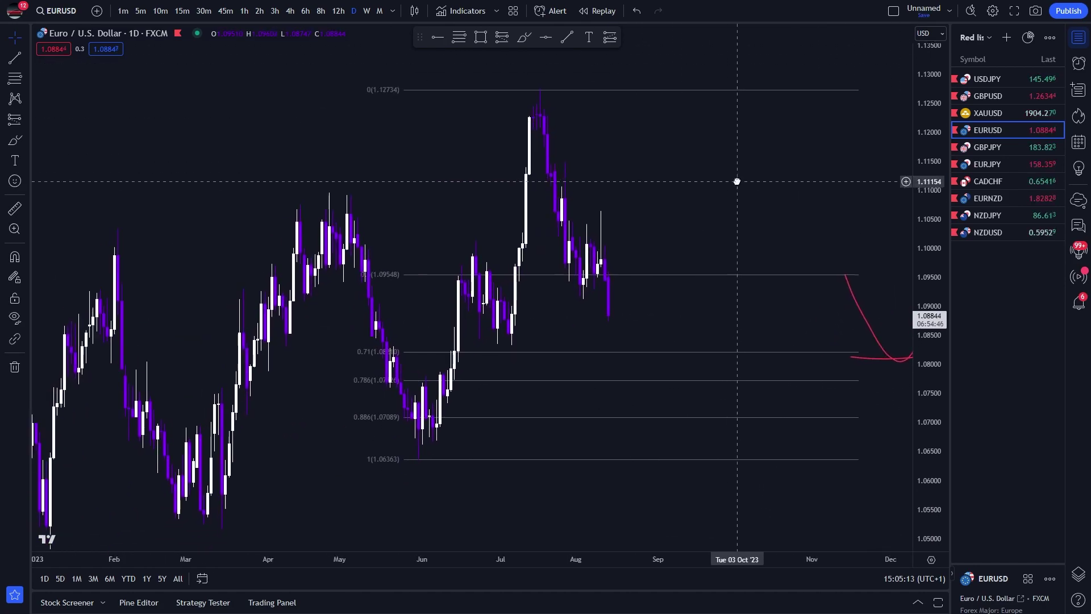
pyautogui.scroll(5, 737, 181)
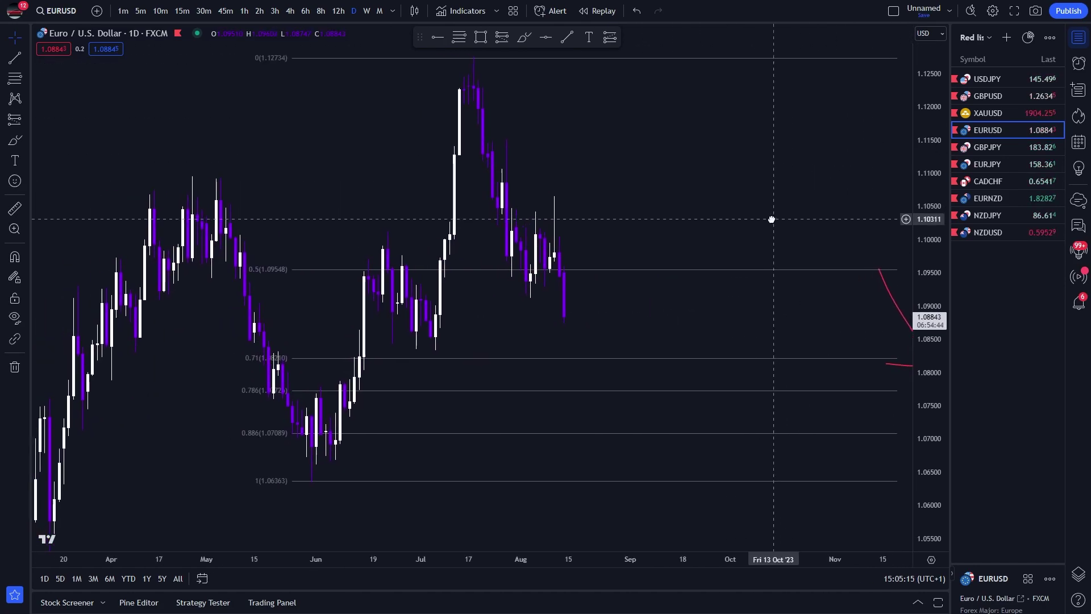
pyautogui.moveTo(771, 220); pyautogui.dragTo(783, 232)
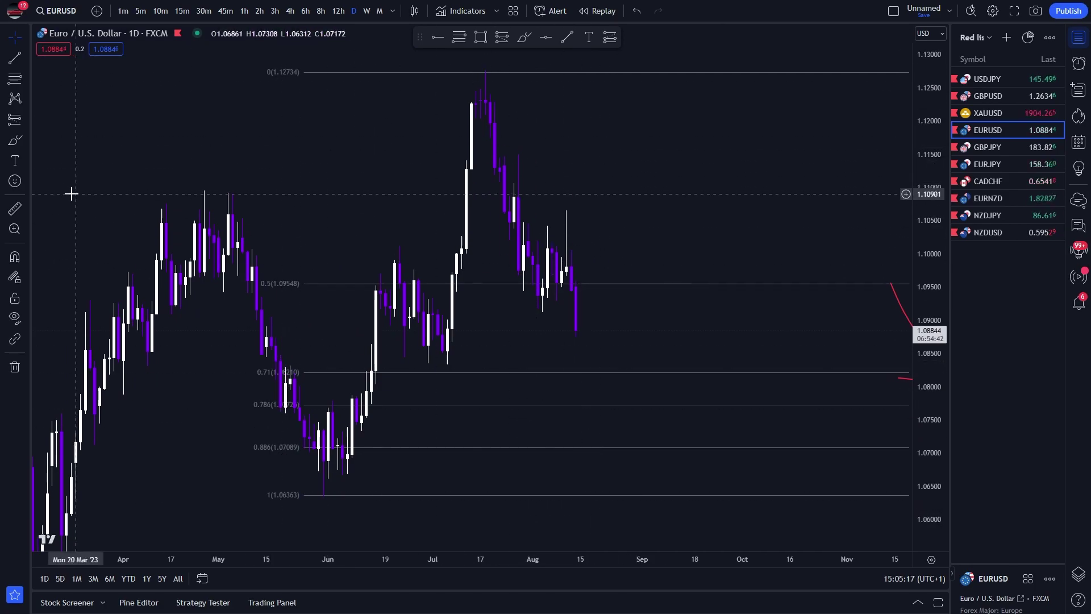
# Place three arrow markers pointing at the July pullback low, the mid-June candles near the 0.786 level and the early-June lows near 0.886.
pyautogui.click(26, 141)
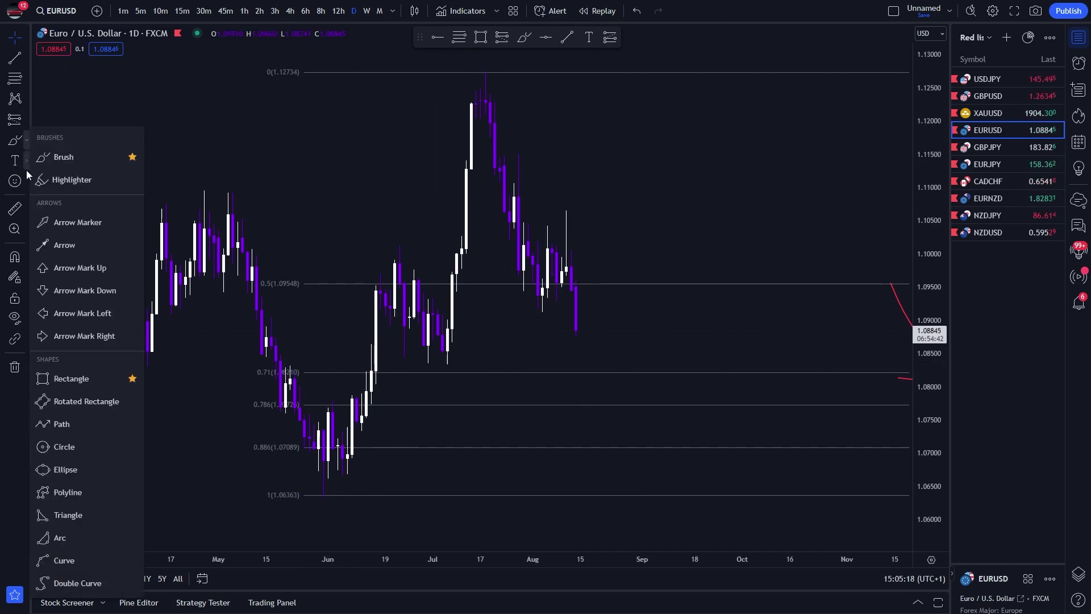
pyautogui.click(60, 222)
pyautogui.moveTo(418, 375); pyautogui.dragTo(438, 354)
pyautogui.click(15, 141)
pyautogui.moveTo(466, 423); pyautogui.dragTo(375, 409)
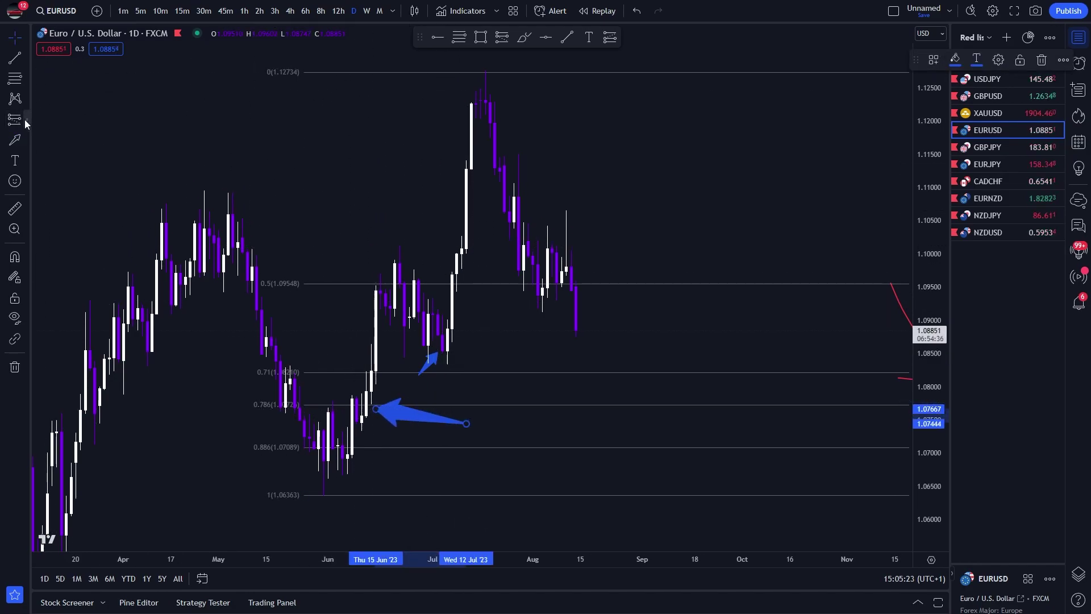
pyautogui.moveTo(399, 479); pyautogui.dragTo(362, 458)
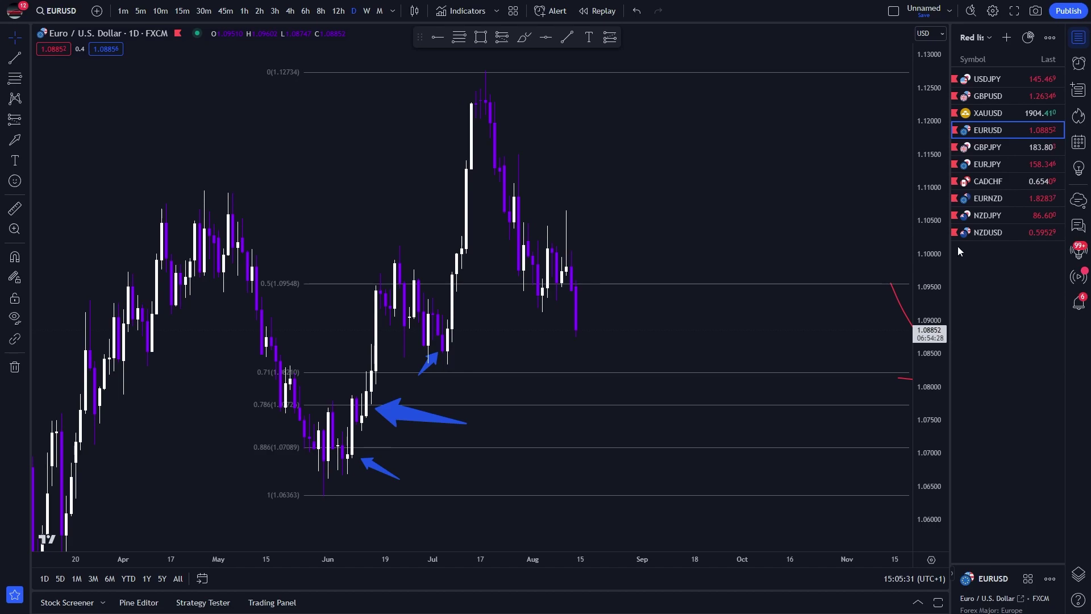
pyautogui.scroll(-1, 928, 256)
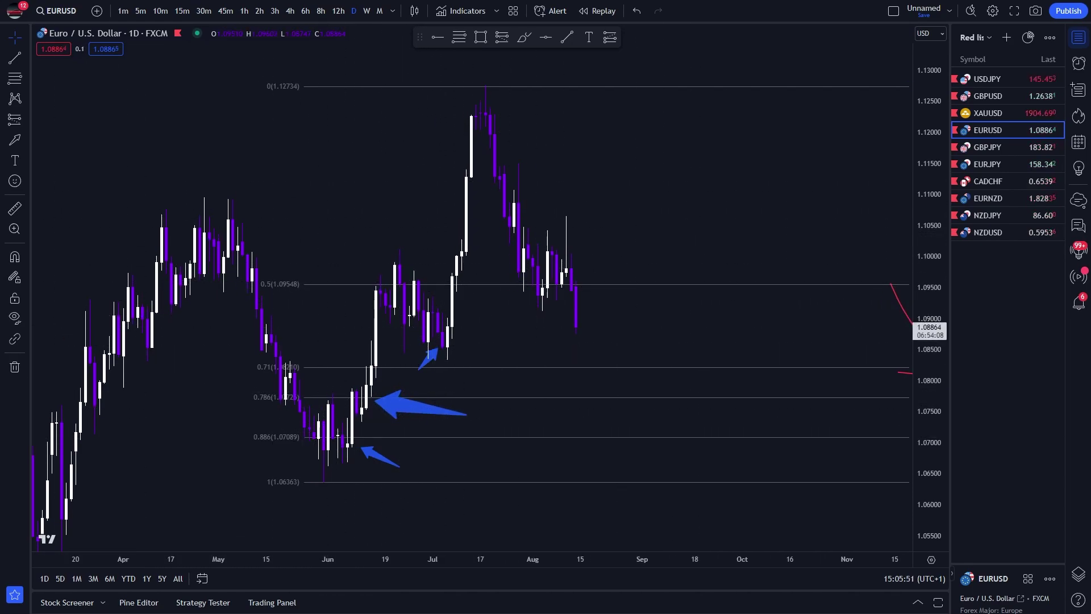
# Remove all drawings from the EURUSD daily chart.
pyautogui.click(15, 366)
pyautogui.click(43, 369)
pyautogui.moveTo(712, 214); pyautogui.dragTo(515, 236)
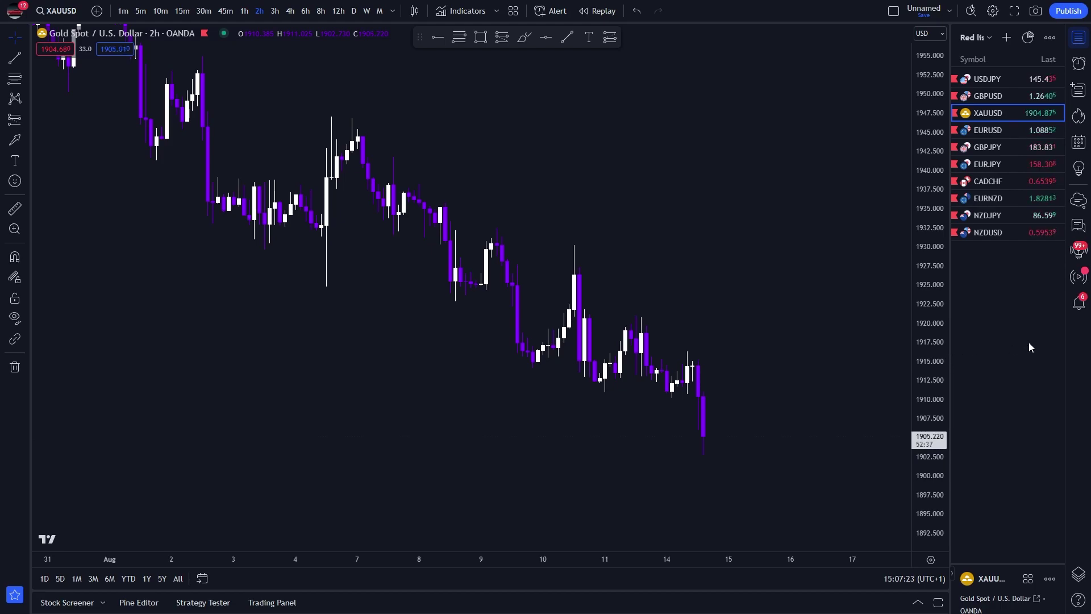
# Hide the watchlist beside the XAUUSD chart and switch the chart to the 1-hour timeframe.
pyautogui.moveTo(953, 349); pyautogui.dragTo(1022, 350)
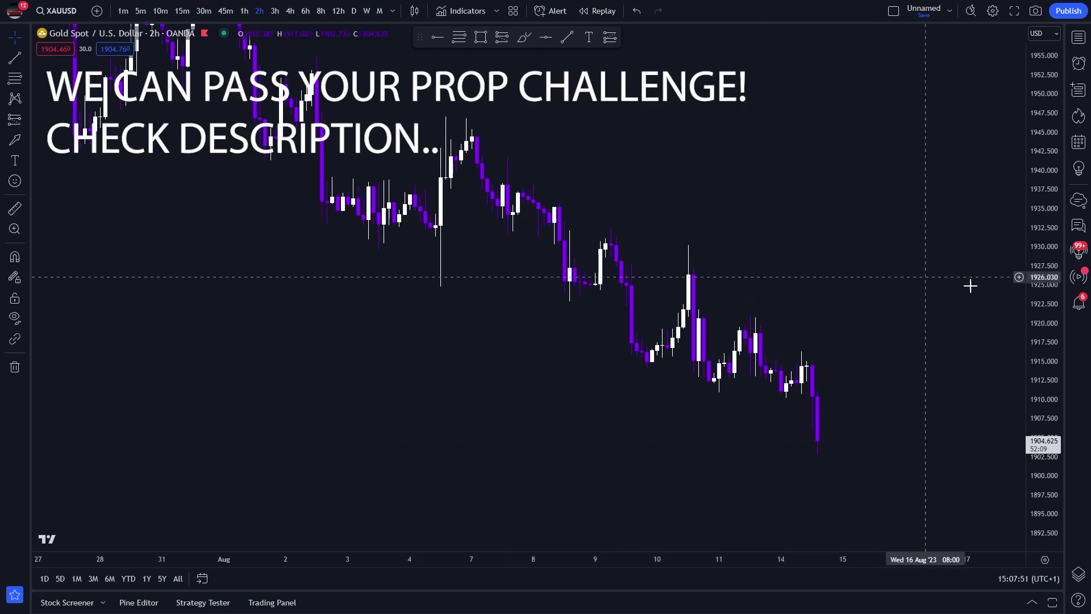
pyautogui.moveTo(1061, 321); pyautogui.dragTo(983, 243)
pyautogui.scroll(3, 482, 207)
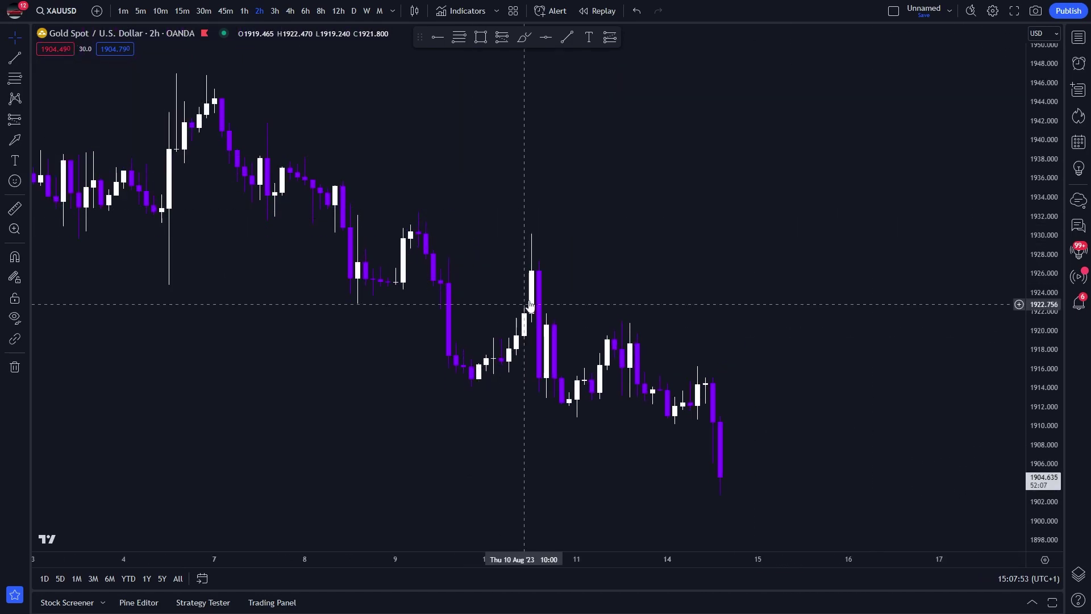
pyautogui.moveTo(480, 280); pyautogui.dragTo(490, 301)
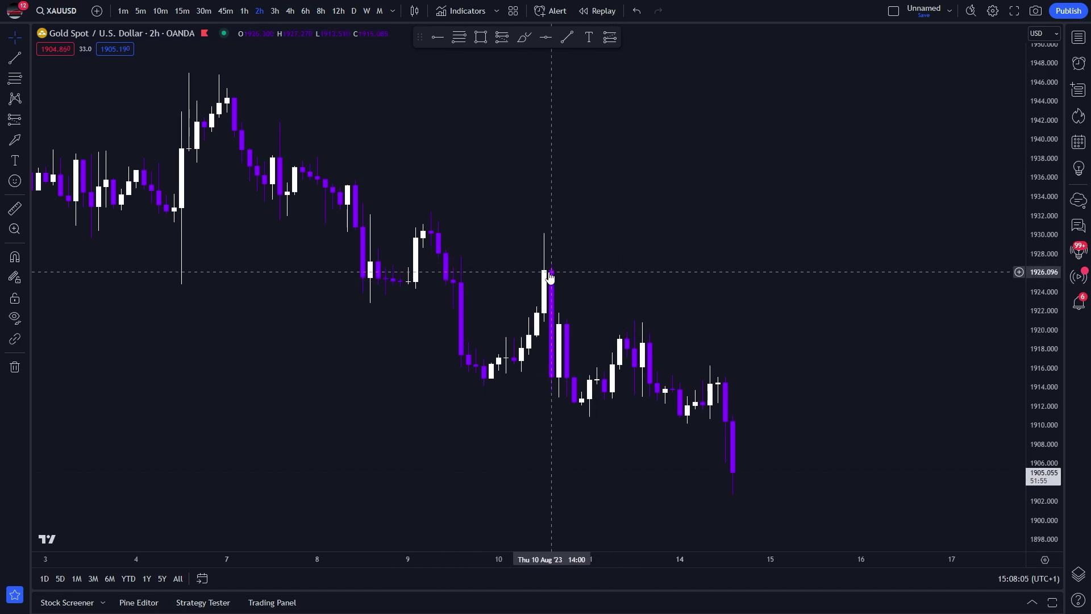
pyautogui.click(245, 10)
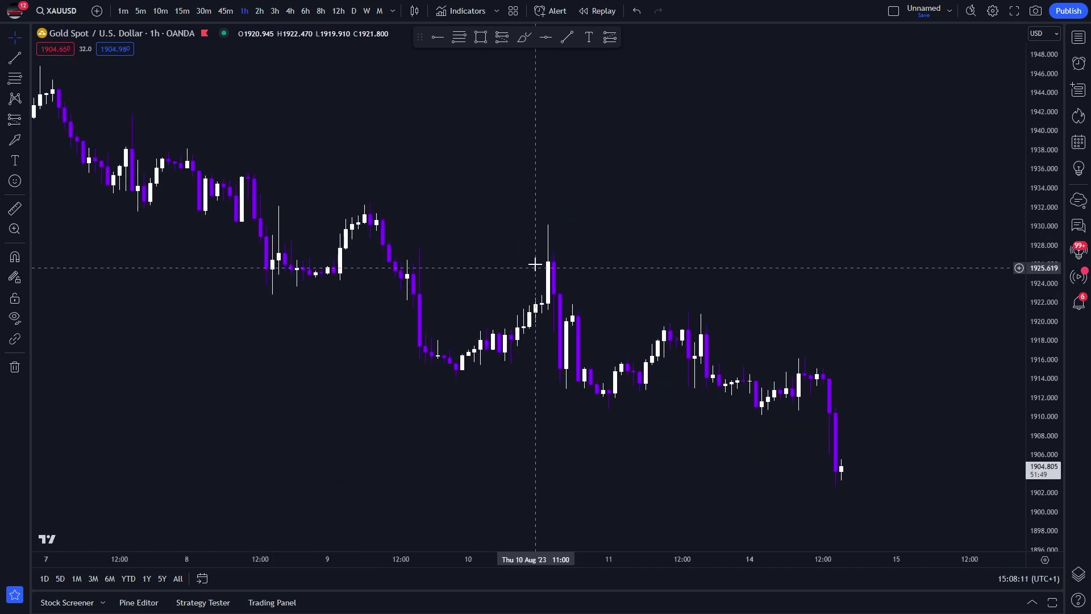
# Draw a Fibonacci retracement on XAUUSD from the 10 August swing high at 1930.213 to the following low at 1910.824.
pyautogui.moveTo(620, 295); pyautogui.dragTo(634, 267)
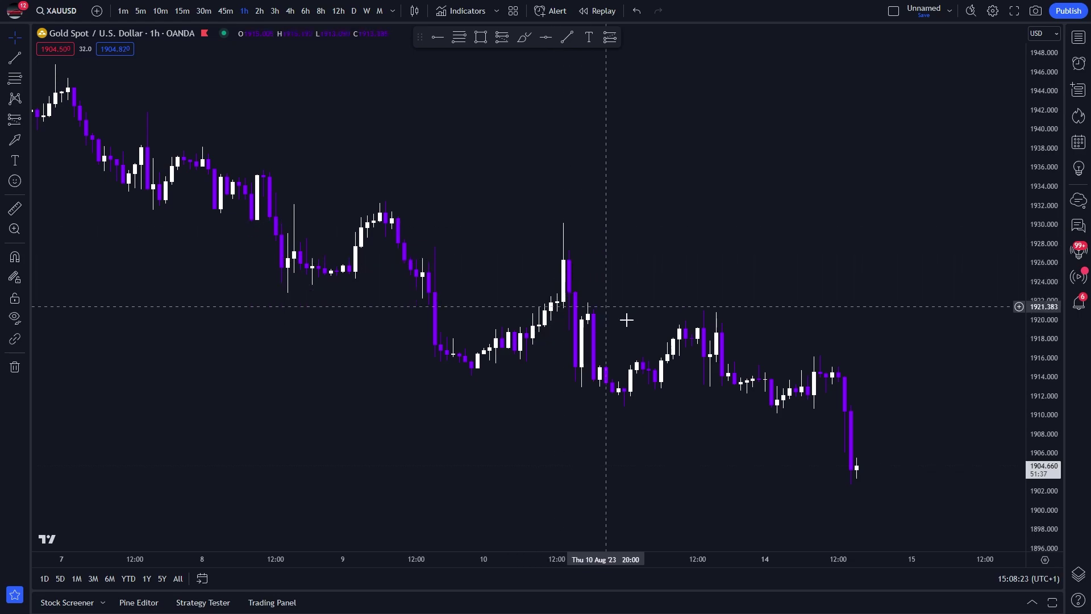
pyautogui.scroll(-2, 611, 363)
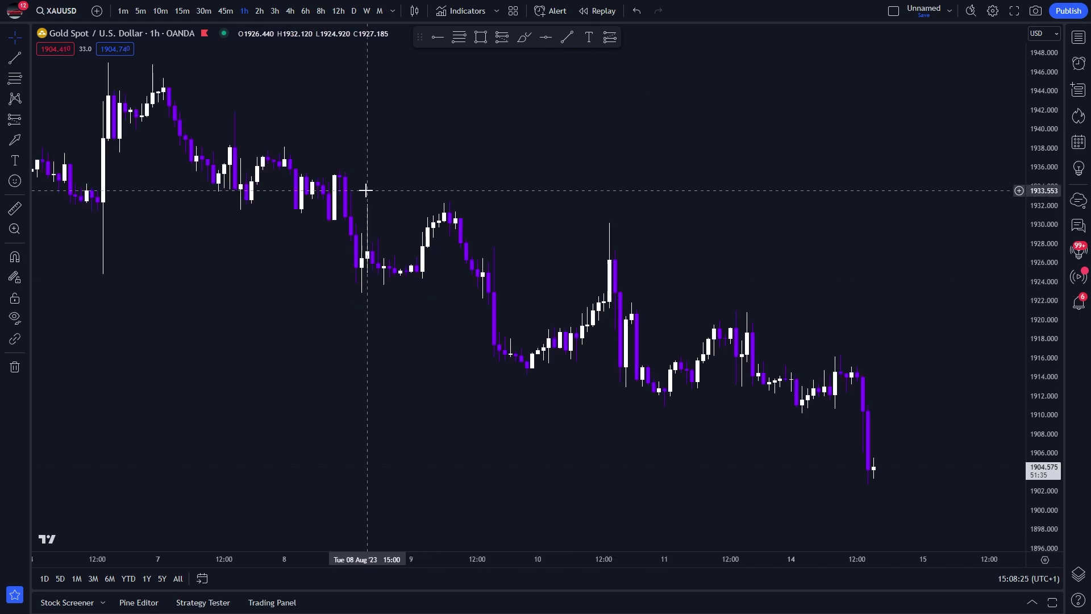
pyautogui.click(15, 78)
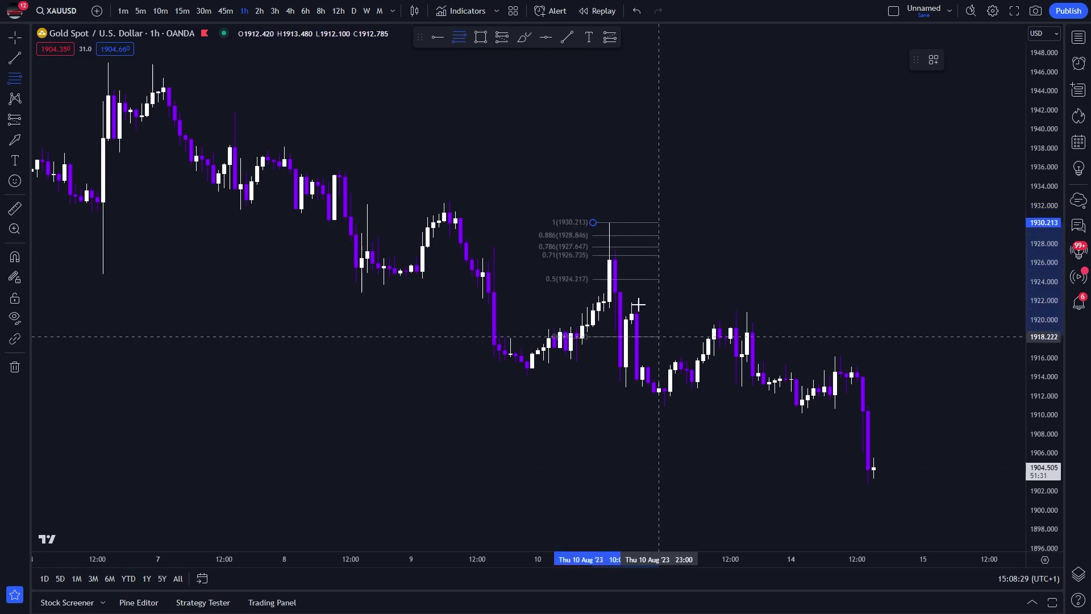
pyautogui.click(725, 406)
# Start a bar replay on the 1-hour XAUUSD chart from around midday on 11 August.
pyautogui.click(580, 10)
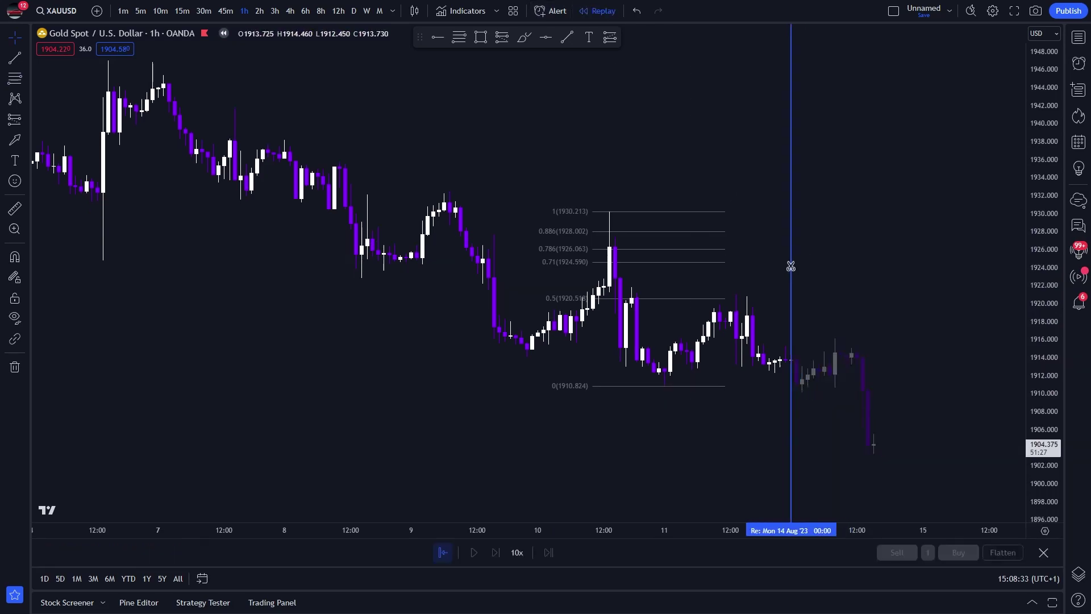
pyautogui.click(725, 259)
pyautogui.scroll(5, 688, 272)
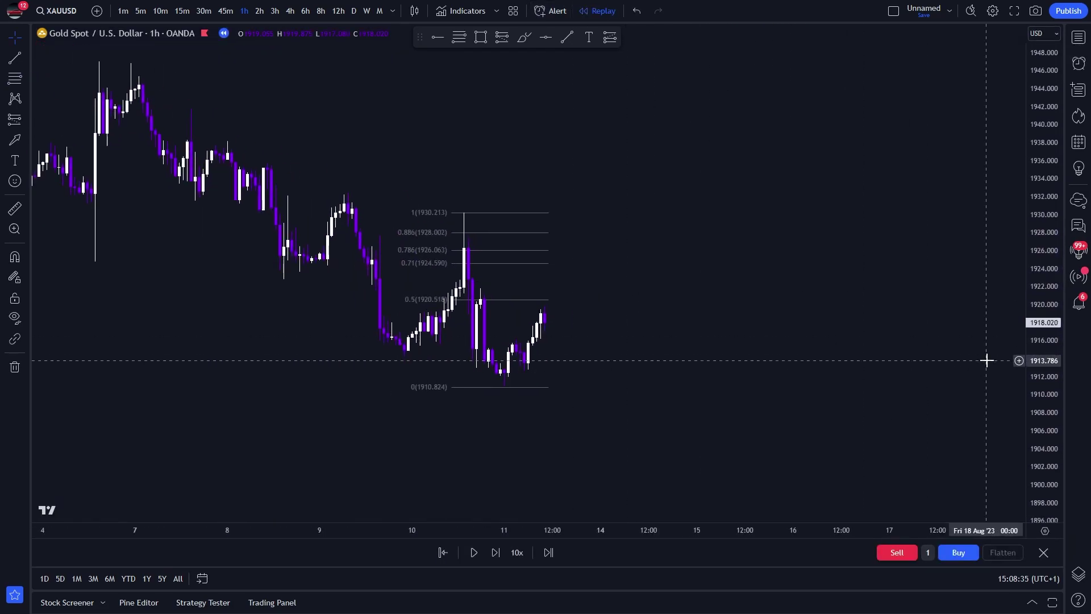
pyautogui.moveTo(912, 293); pyautogui.dragTo(999, 385)
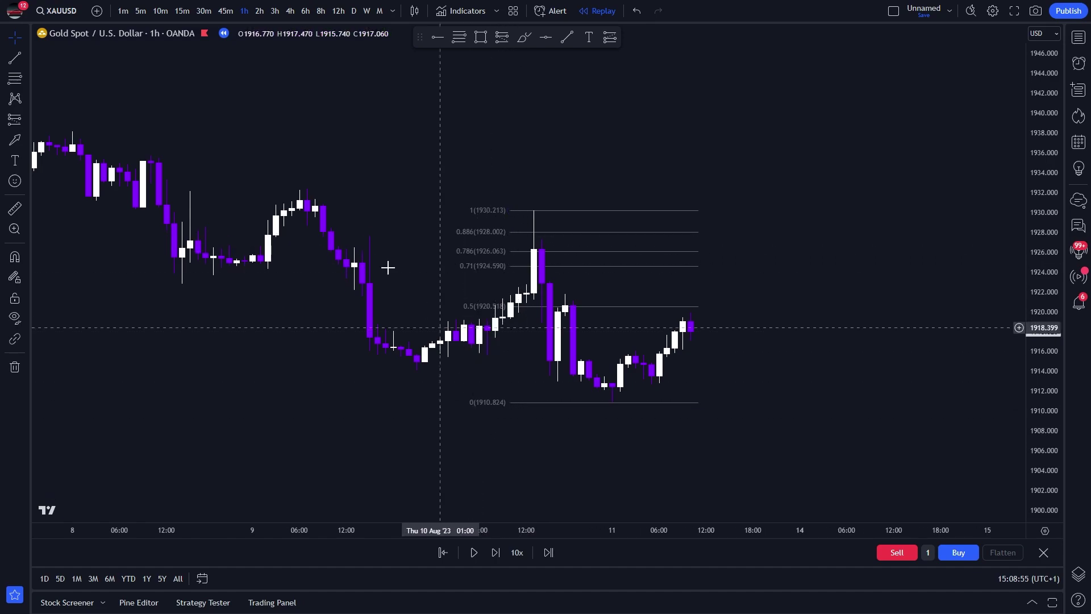
pyautogui.scroll(-4, 1005, 296)
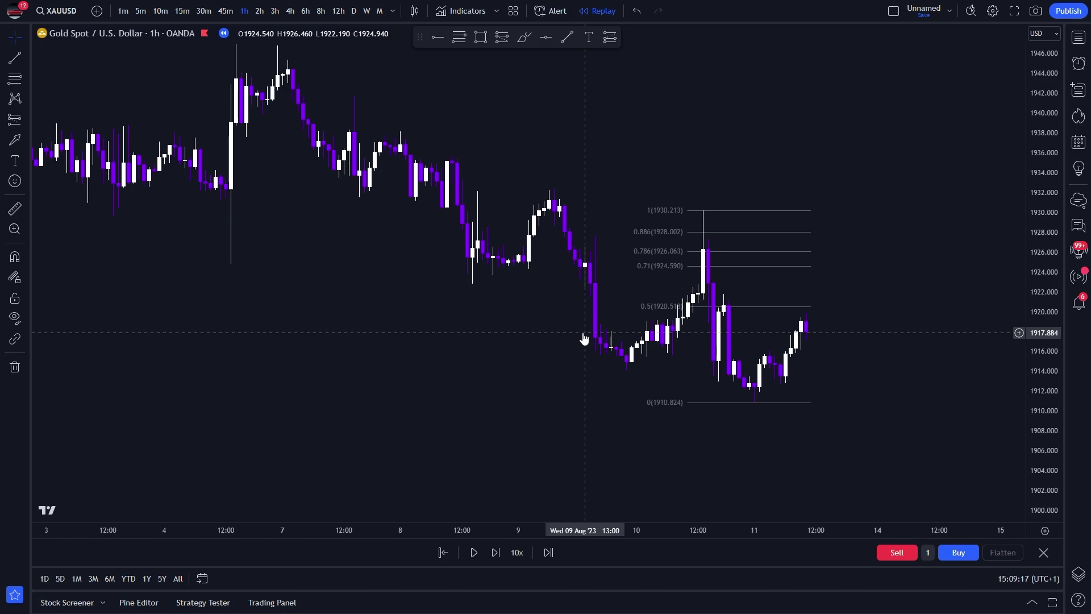
pyautogui.scroll(1, 584, 338)
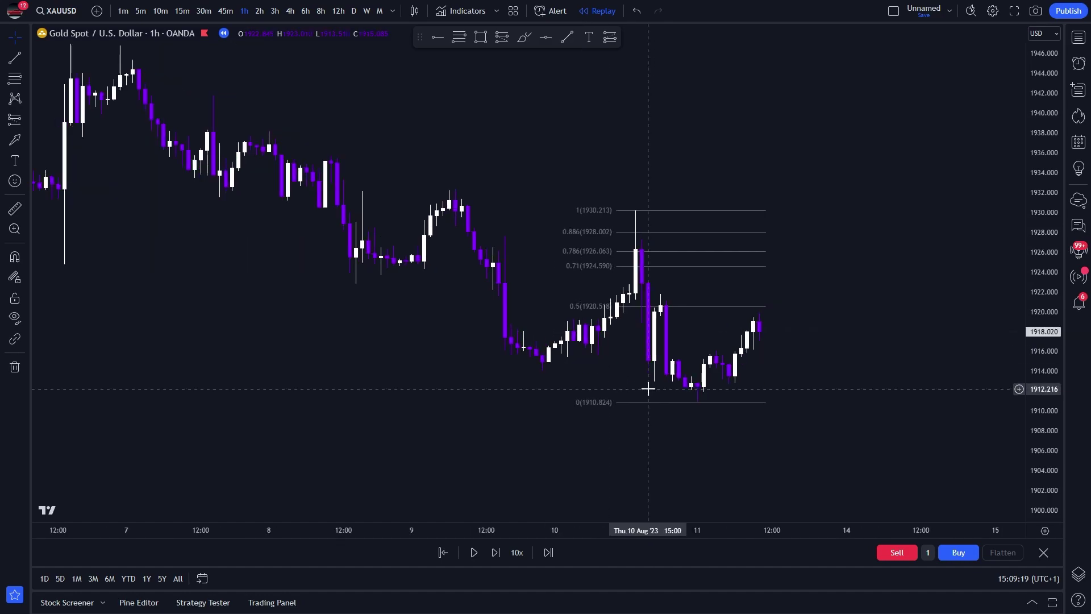
# Draw a rectangle zone from the 10 August high-side candle to 14 August, spanning about 1926.301 to 1921.033.
pyautogui.click(24, 140)
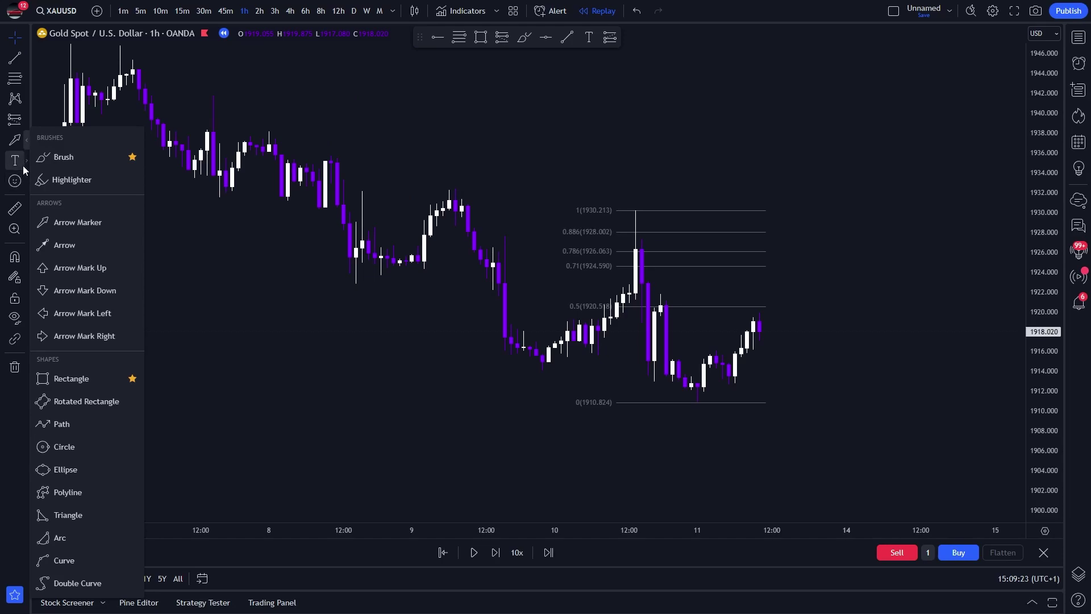
pyautogui.click(25, 116)
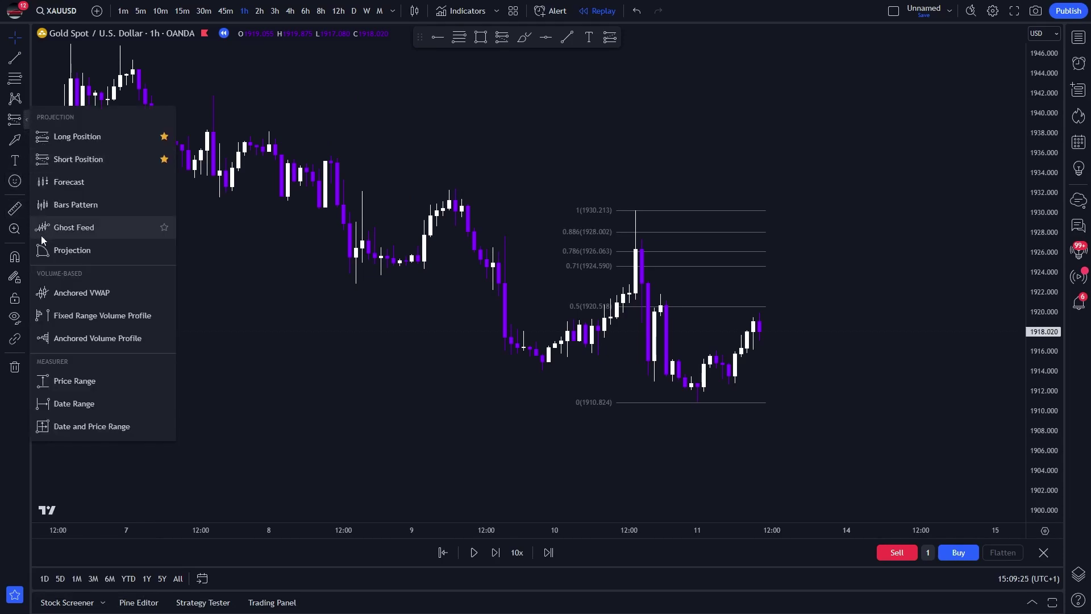
pyautogui.click(26, 143)
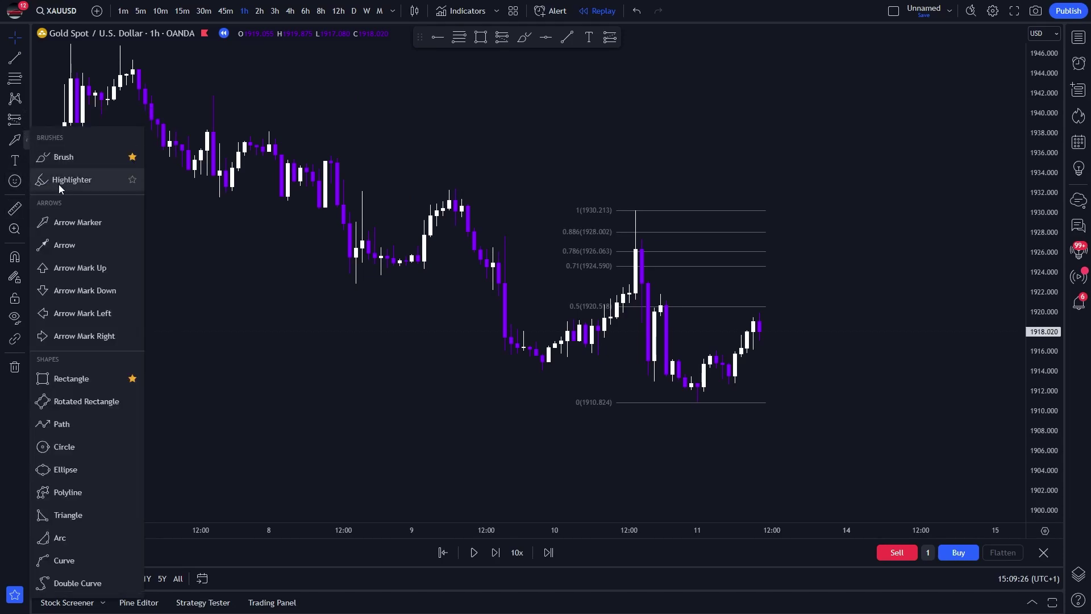
pyautogui.click(72, 381)
pyautogui.click(629, 249)
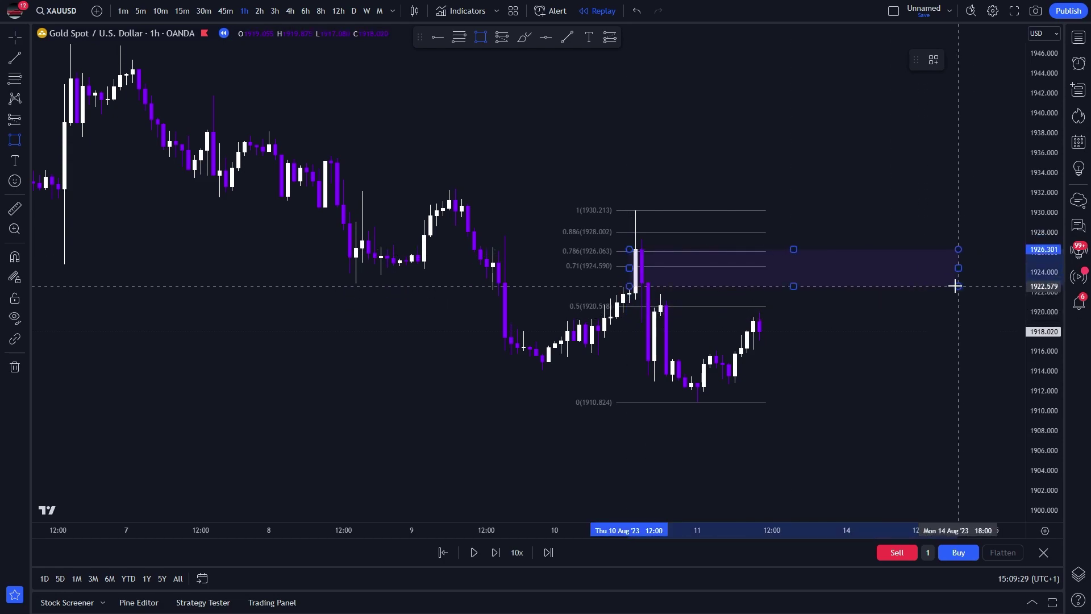
pyautogui.click(959, 301)
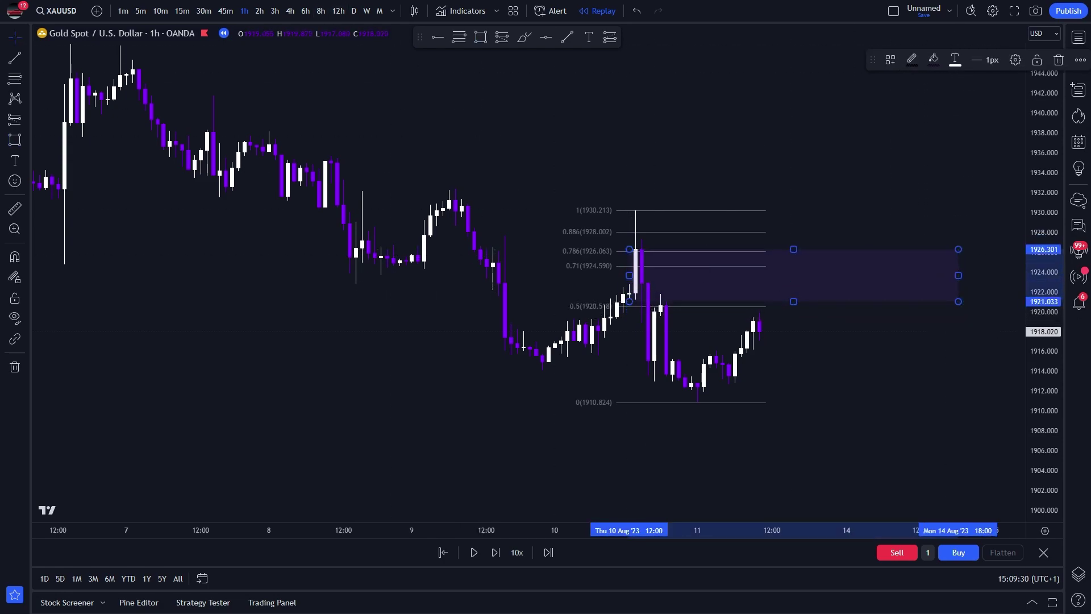
# Switch the chart to the 2-hour timeframe and play the replay forward past the 14 August candles.
pyautogui.click(265, 17)
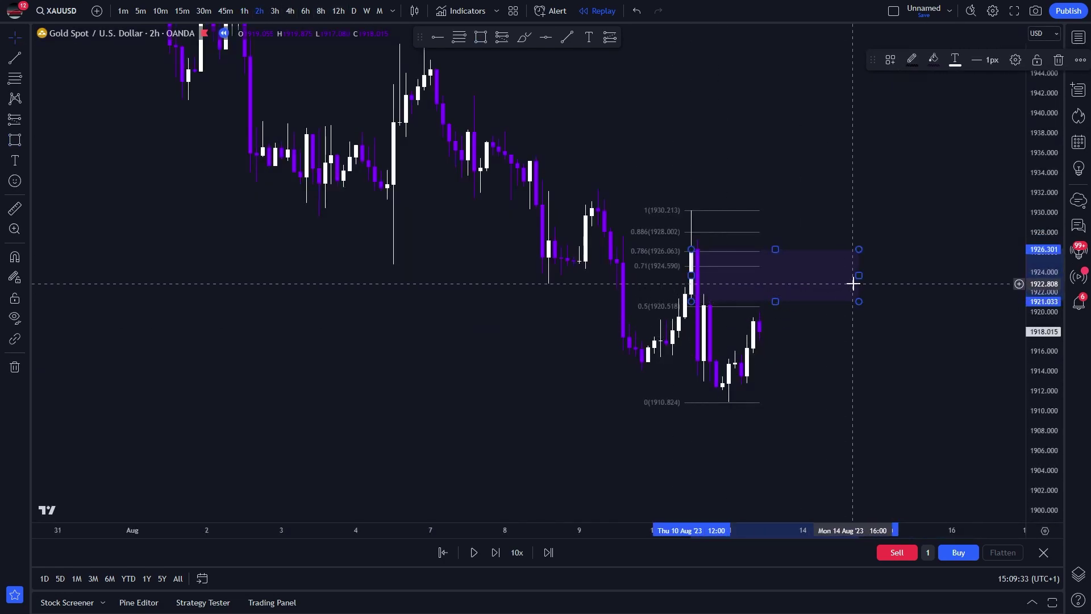
pyautogui.click(881, 362)
pyautogui.scroll(-3, 738, 292)
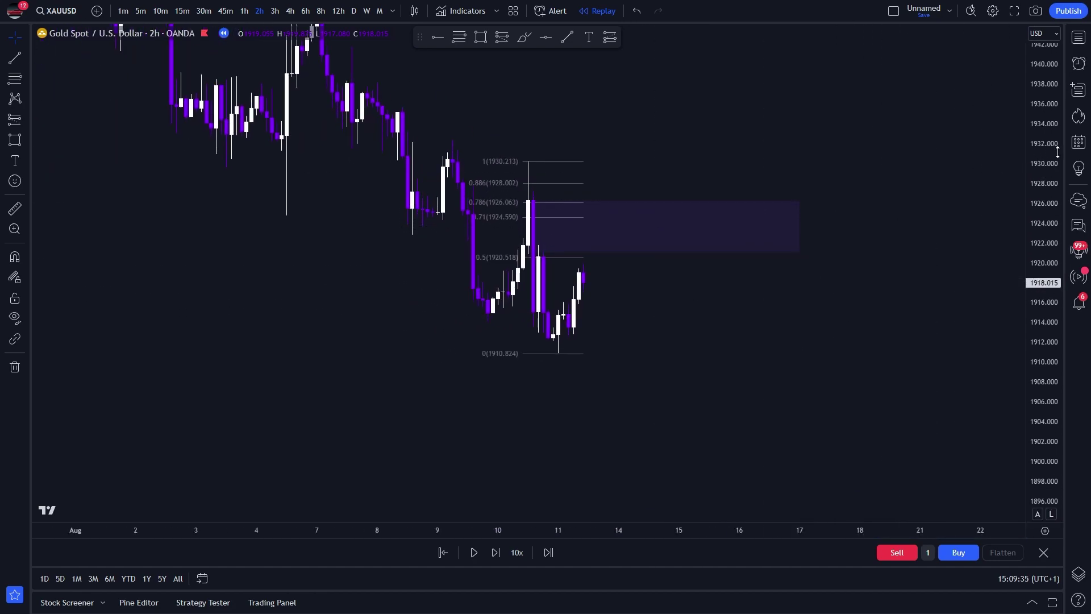
pyautogui.moveTo(977, 327); pyautogui.dragTo(908, 377)
pyautogui.click(474, 552)
pyautogui.click(472, 557)
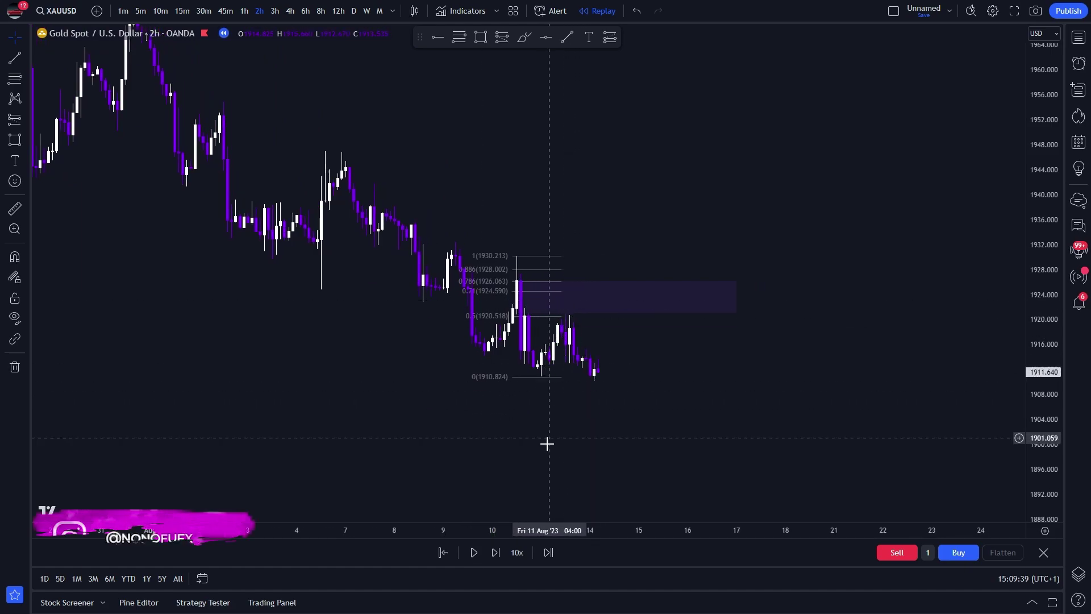
pyautogui.click(470, 554)
# Remove the Fibonacci retracement and the rectangle zone from the XAUUSD chart.
pyautogui.moveTo(354, 386); pyautogui.dragTo(482, 375)
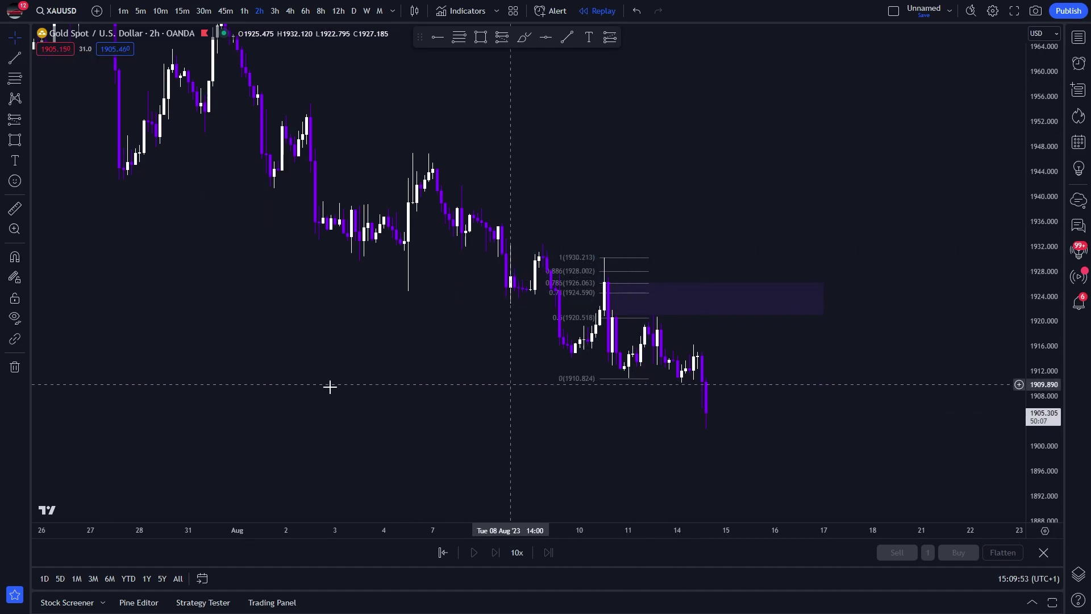
pyautogui.moveTo(275, 362); pyautogui.dragTo(382, 228)
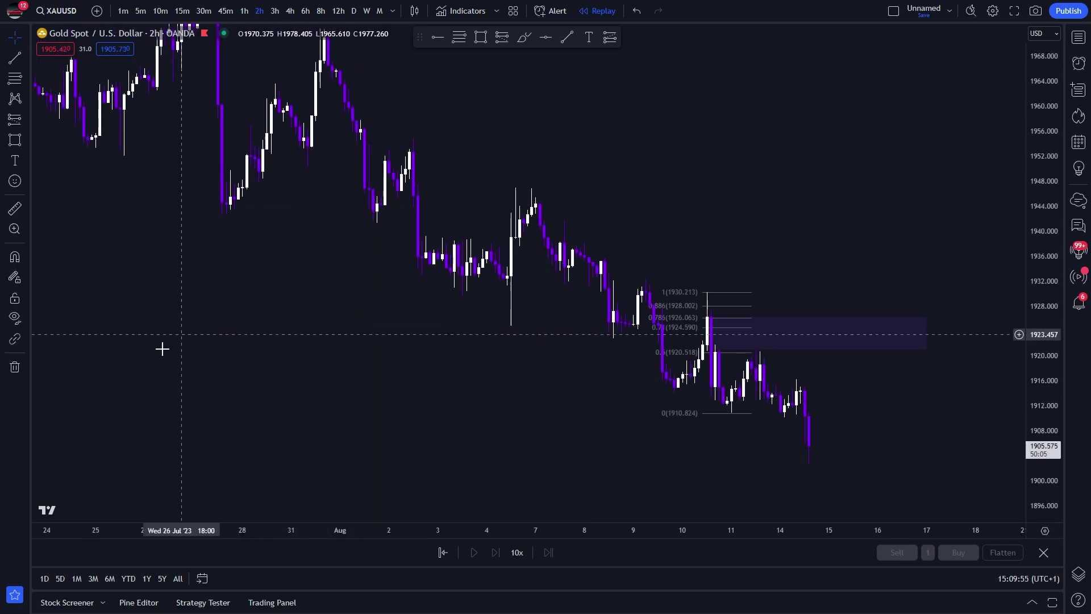
pyautogui.click(15, 367)
pyautogui.click(65, 362)
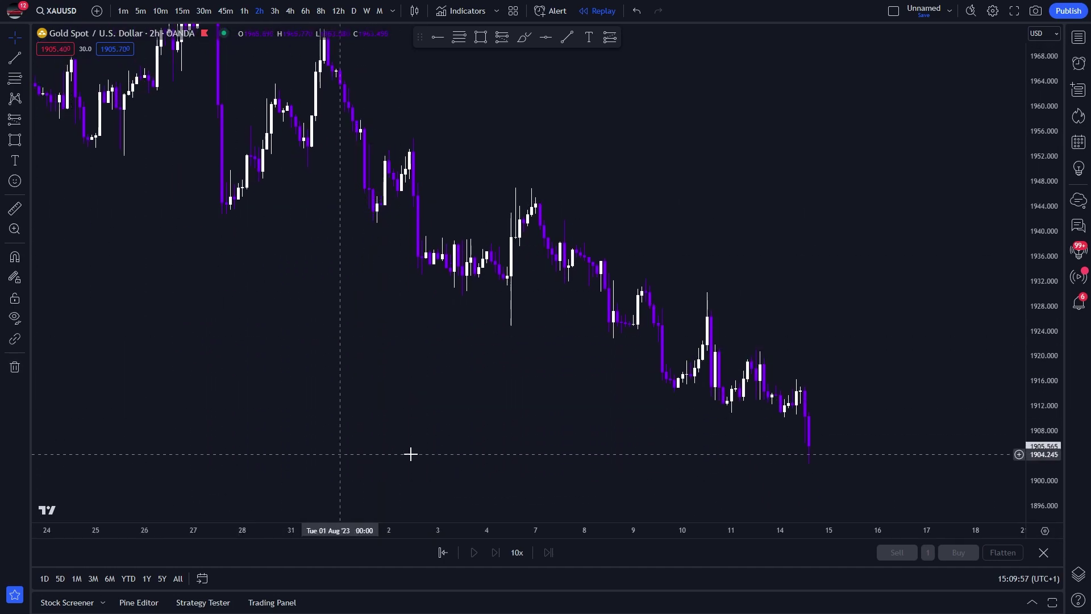
# Switch the chart to the 4-hour timeframe and restart the replay from 3 August.
pyautogui.press('4')
pyautogui.press('h')
pyautogui.press('Return')
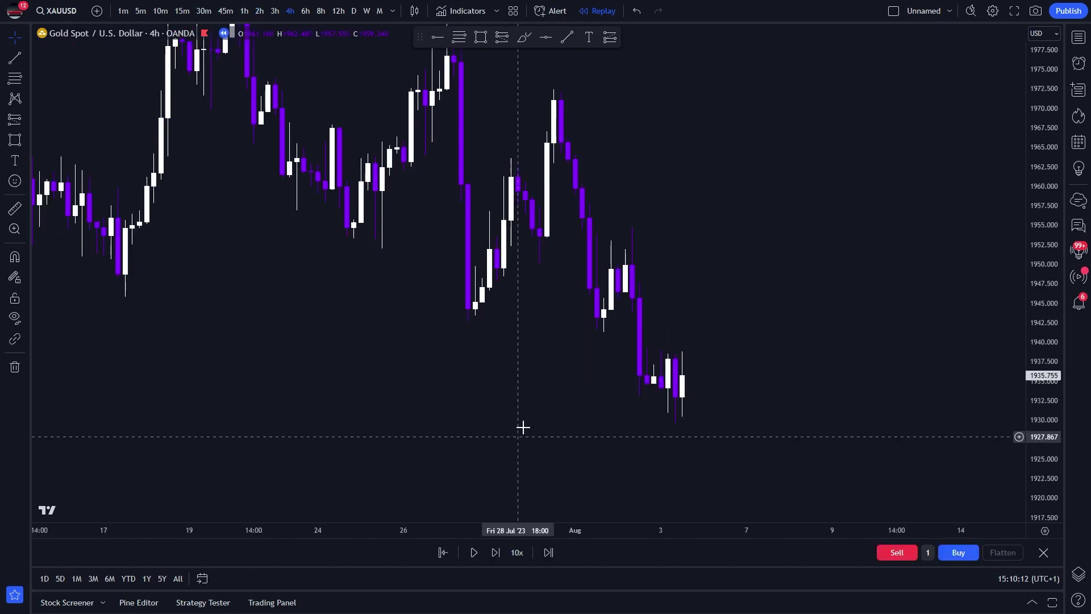
# Draw a rectangle zone over the 2 August candles, spanning about 1949.969 to 1946.149 and extending to 10 August.
pyautogui.moveTo(1056, 119); pyautogui.dragTo(1056, 142)
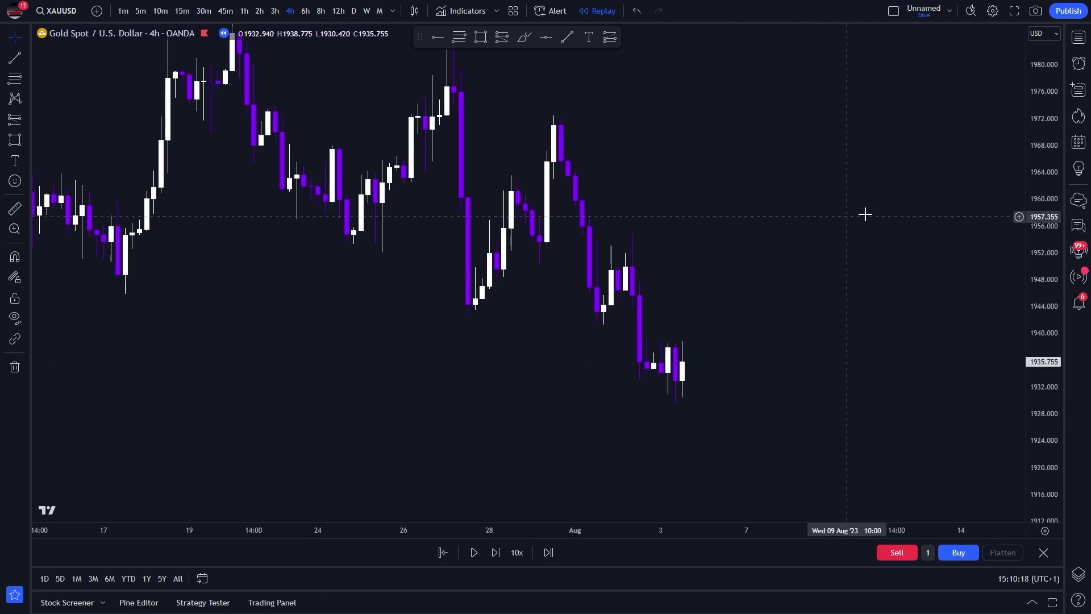
pyautogui.scroll(2, 584, 296)
pyautogui.hscroll(-2, 665, 276)
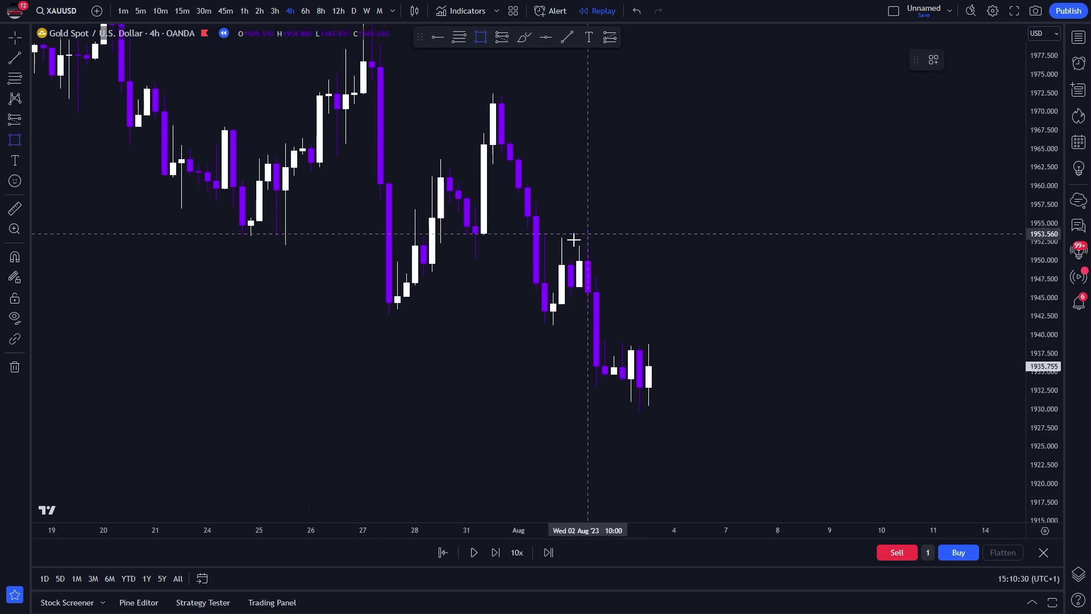
pyautogui.moveTo(568, 260); pyautogui.dragTo(919, 291)
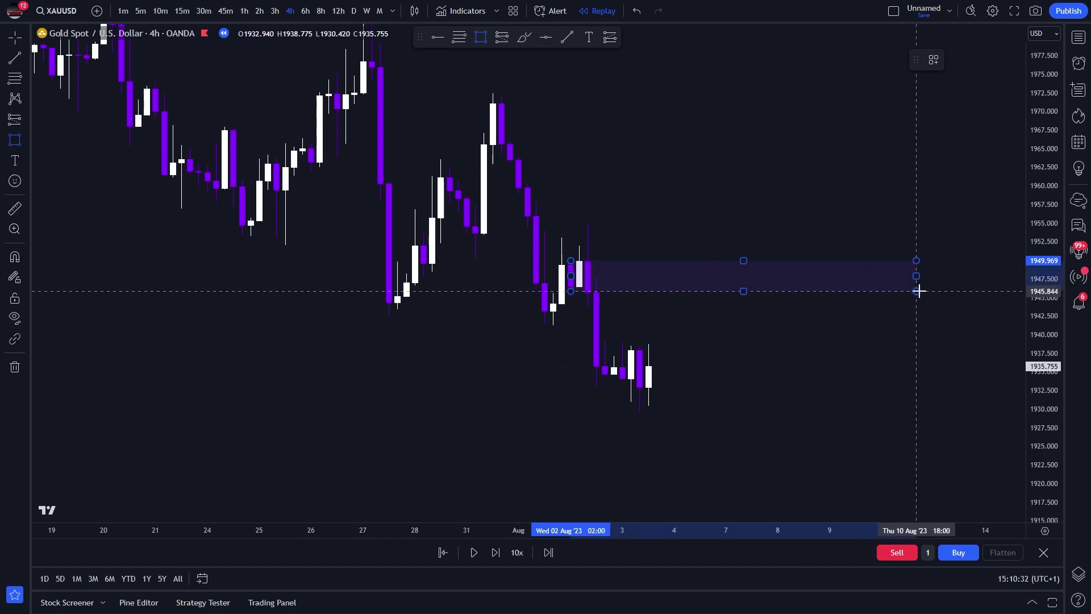
pyautogui.scroll(3, 966, 175)
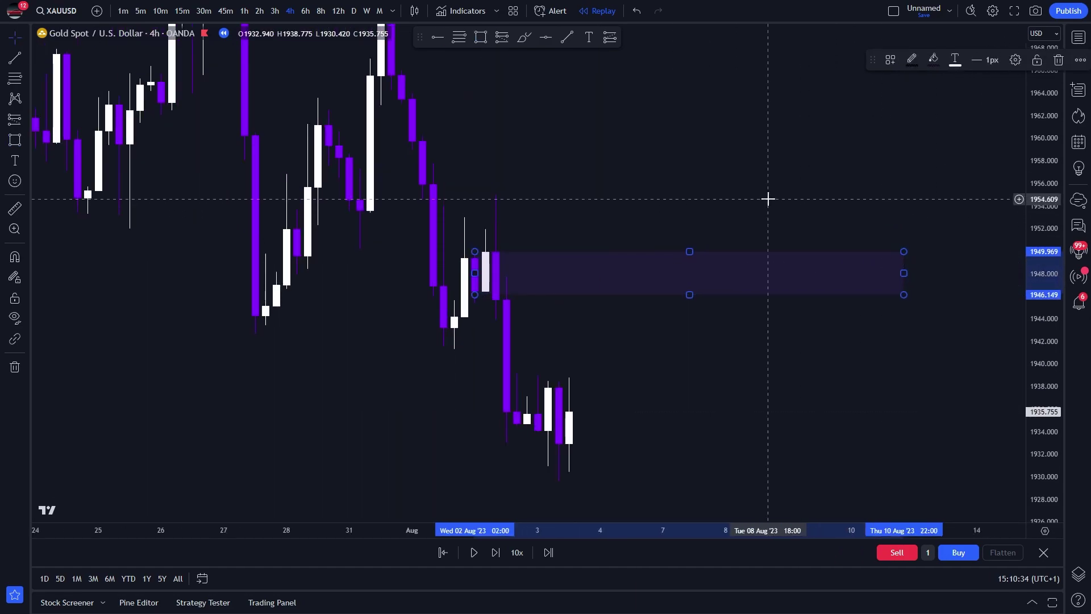
# Step the chart down through the 3-hour to the 2-hour timeframe and dismiss the chat notification.
pyautogui.moveTo(767, 197); pyautogui.dragTo(841, 228)
pyautogui.write('3h')
pyautogui.press('Return')
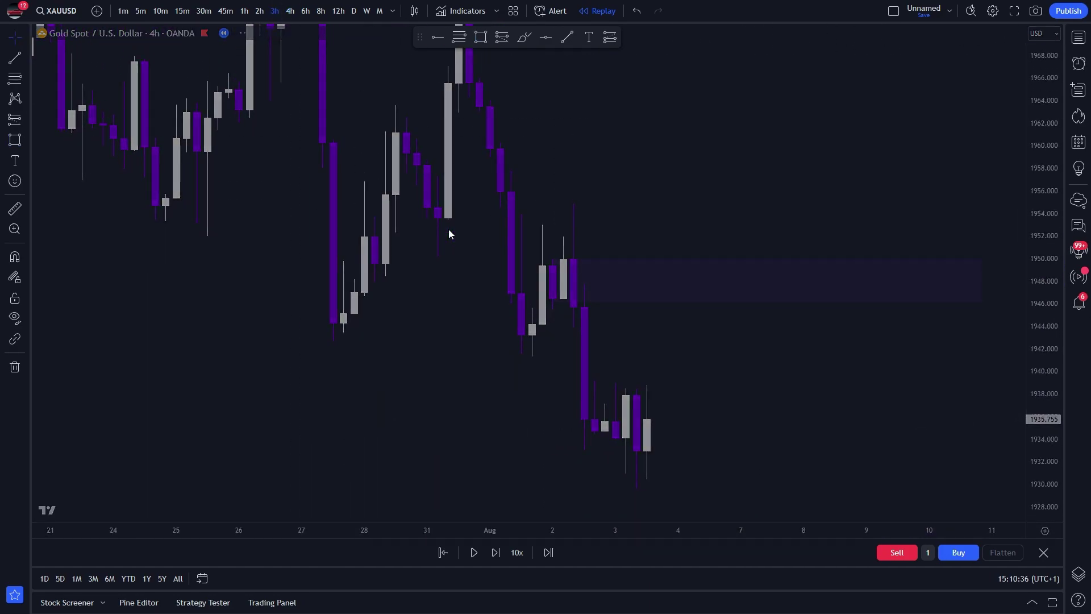
pyautogui.click(259, 10)
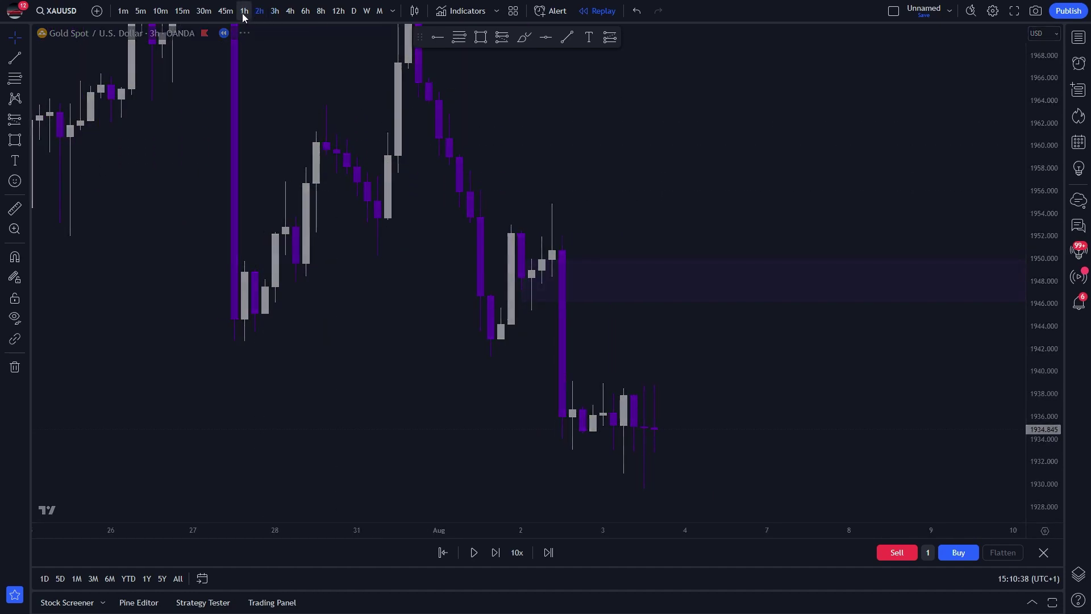
pyautogui.scroll(-3, 426, 222)
pyautogui.moveTo(499, 261); pyautogui.dragTo(591, 261)
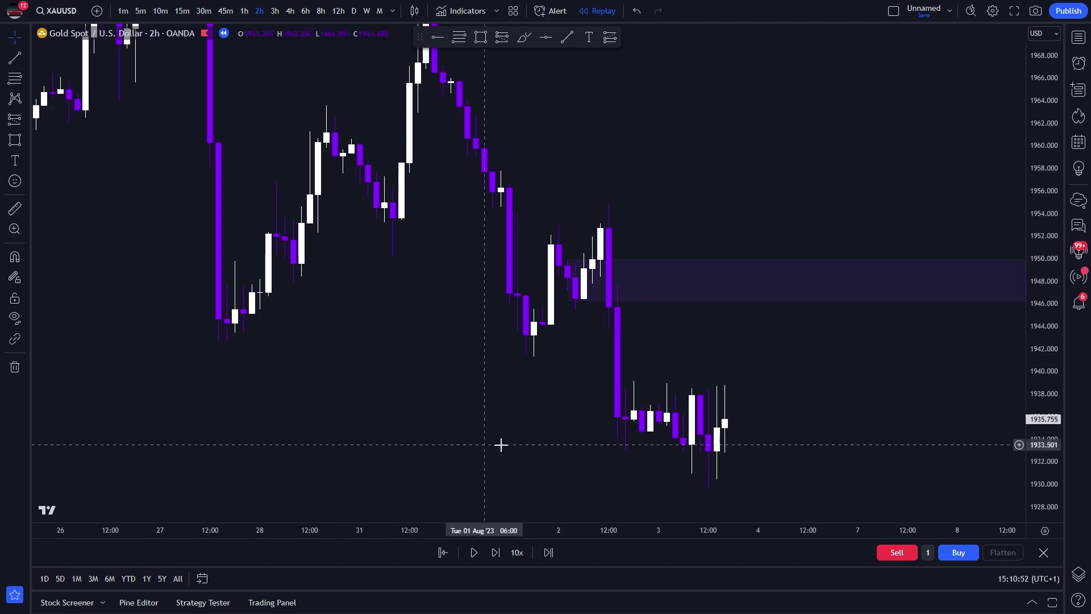
pyautogui.scroll(2, 807, 236)
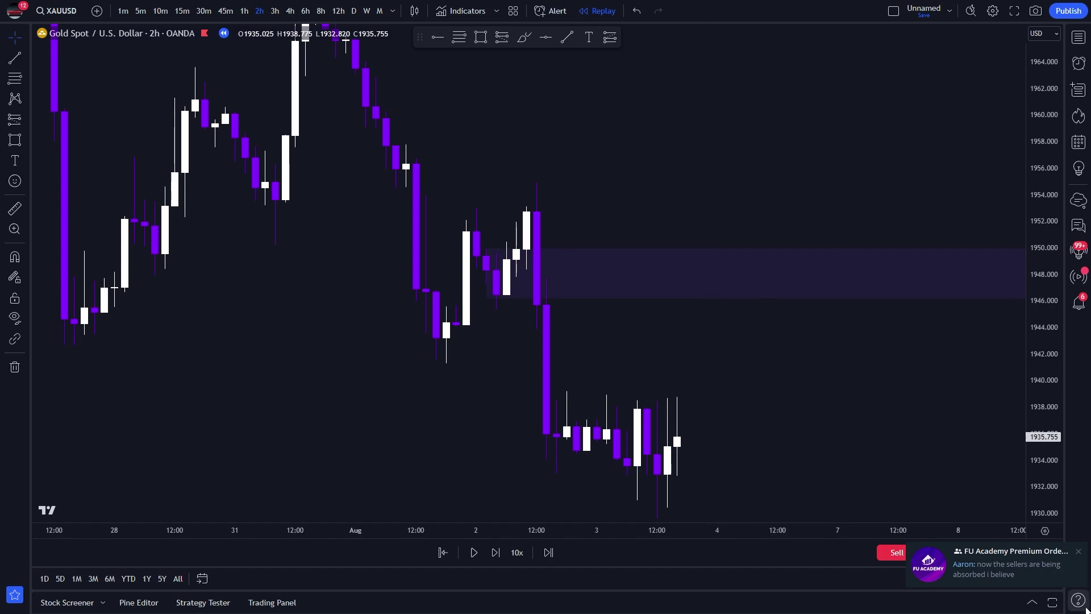
pyautogui.click(1077, 554)
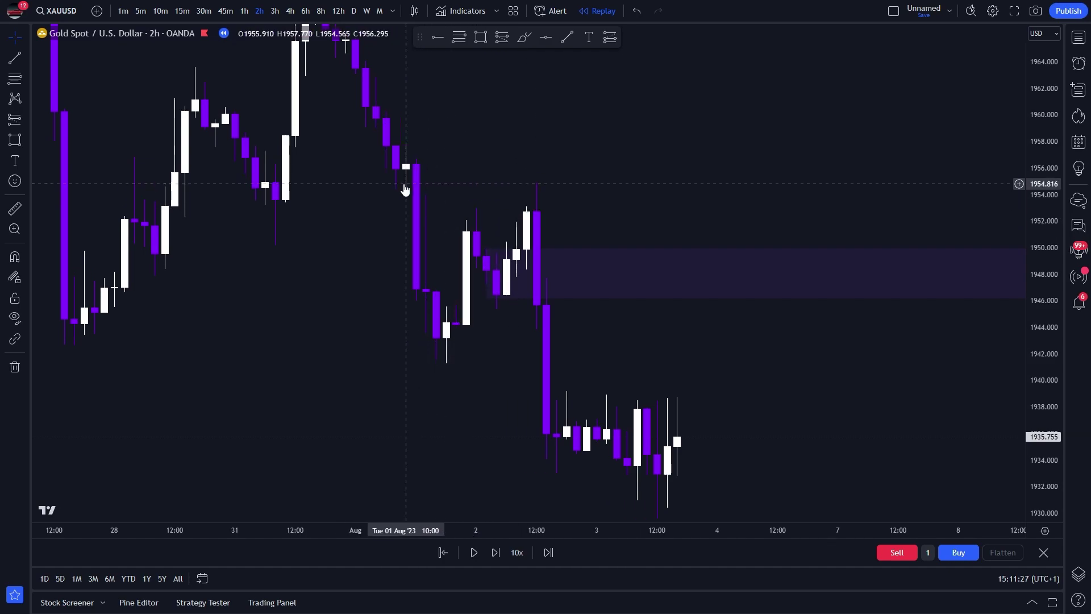
# Draw a second rectangle zone from the 1 August candle before the sell-off, spanning about 1957.8 to 1954.6.
pyautogui.click(14, 139)
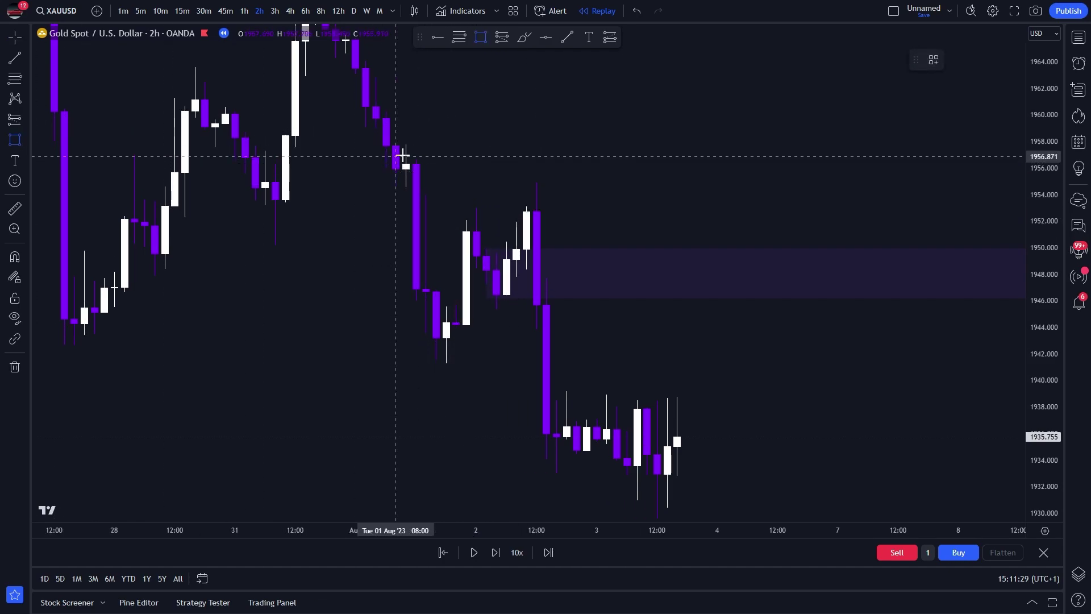
pyautogui.click(394, 143)
pyautogui.click(837, 185)
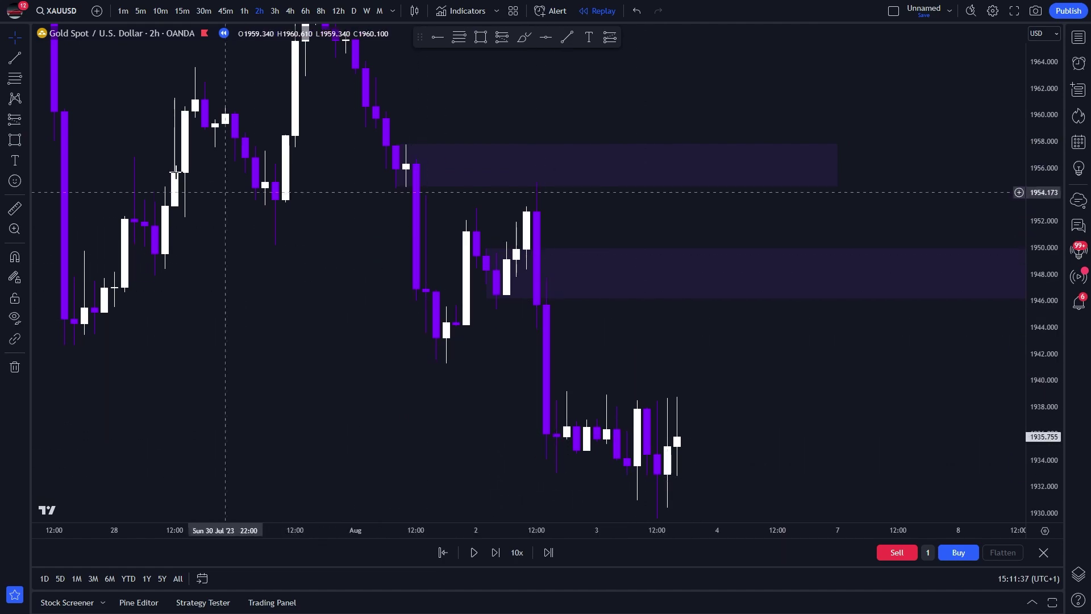
# Draw a level trend line at the 1 August swing low, about 1941.3, extending to 4 August.
pyautogui.click(15, 58)
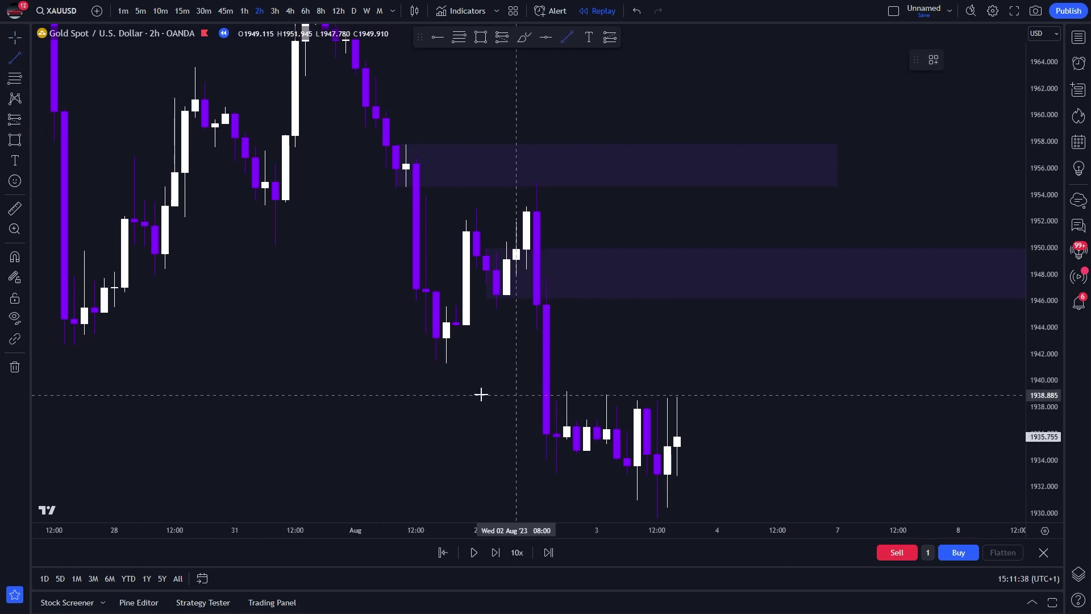
pyautogui.click(425, 363)
pyautogui.click(736, 370)
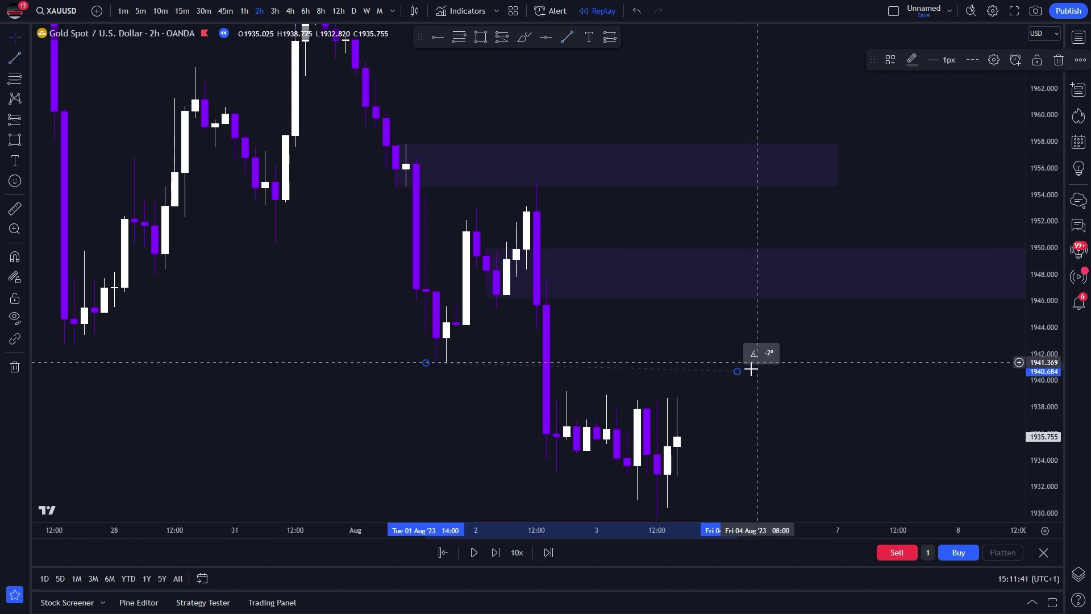
pyautogui.moveTo(739, 373); pyautogui.dragTo(741, 367)
pyautogui.doubleClick(739, 363)
pyautogui.press('Escape')
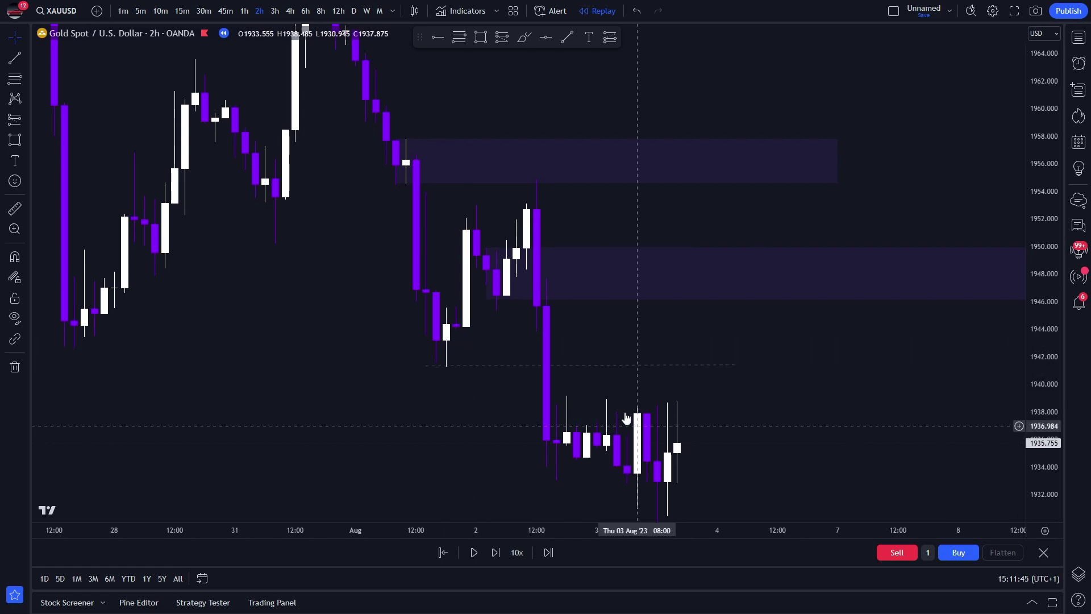
# Draw a Fibonacci retracement from the 2 August high at 1954.770 to the 3 August low at 1929.499 and switch to the 4-hour timeframe.
pyautogui.moveTo(835, 419); pyautogui.dragTo(1027, 331)
pyautogui.moveTo(557, 287); pyautogui.dragTo(523, 283)
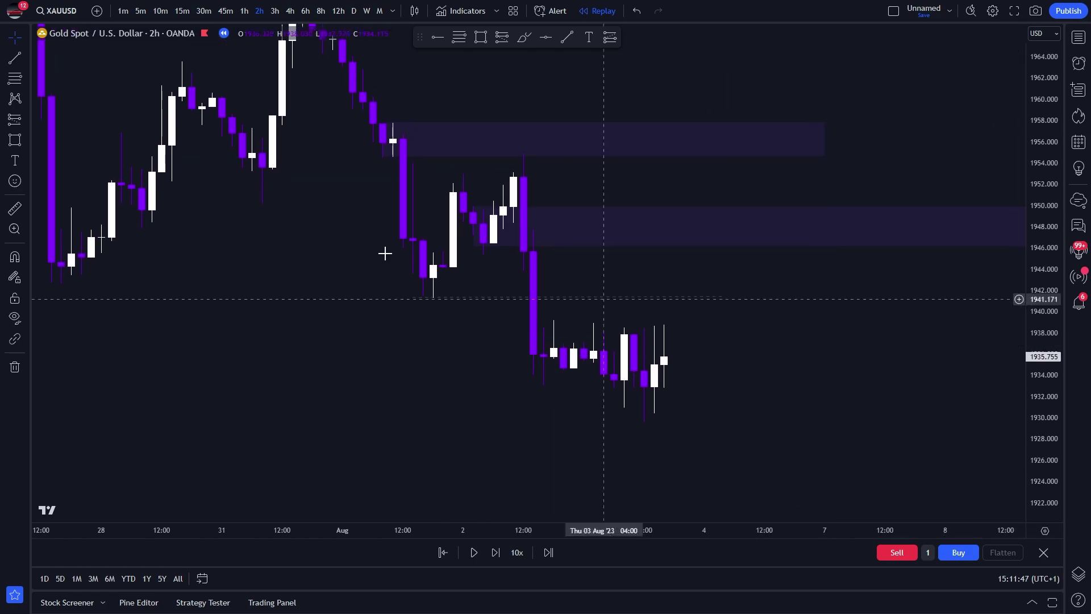
pyautogui.click(16, 79)
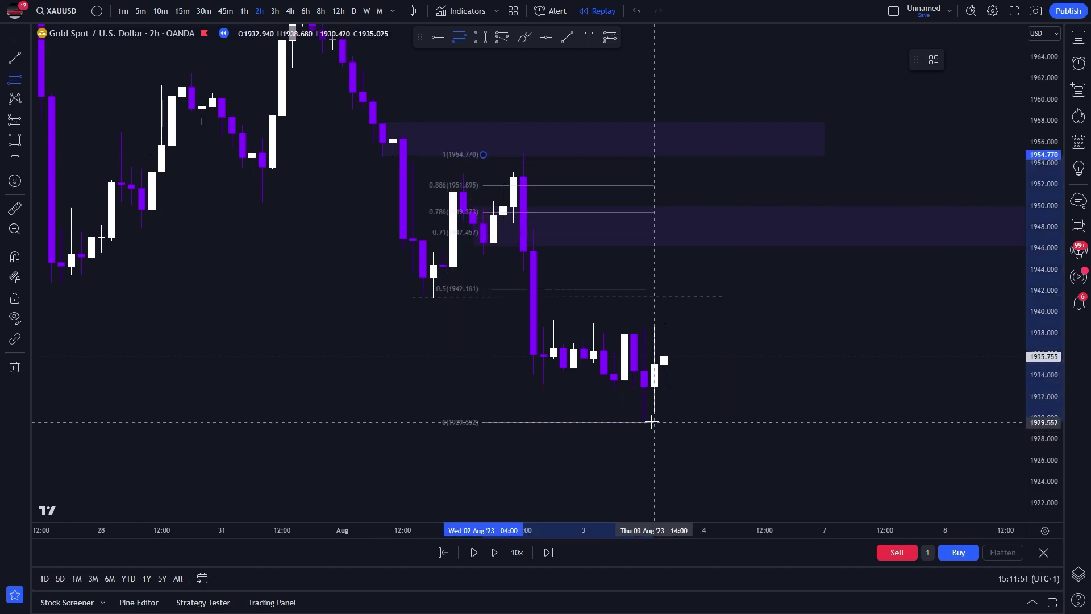
pyautogui.click(841, 423)
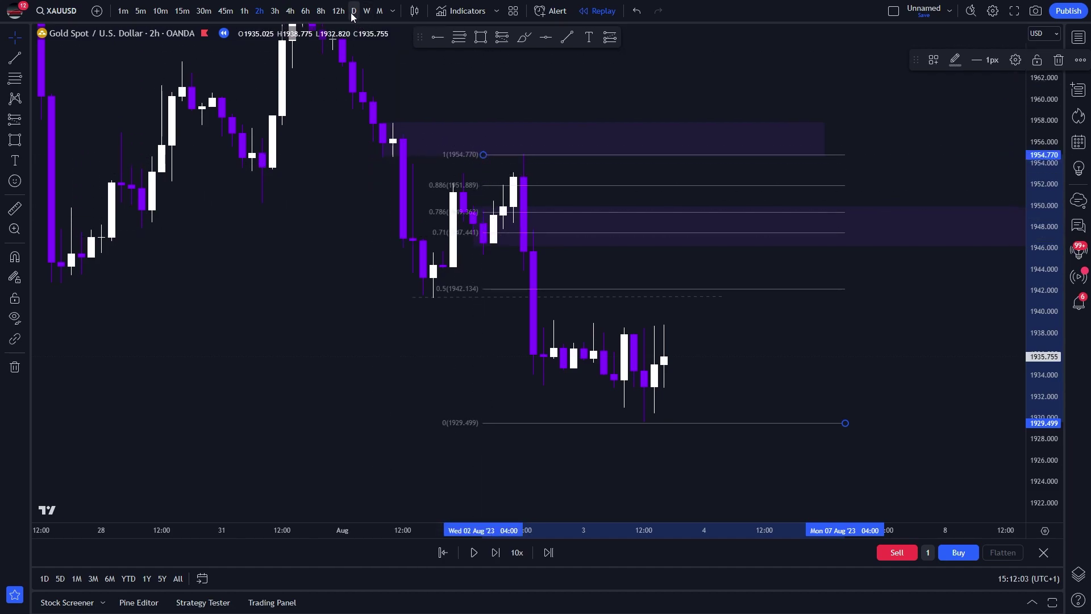
pyautogui.click(290, 11)
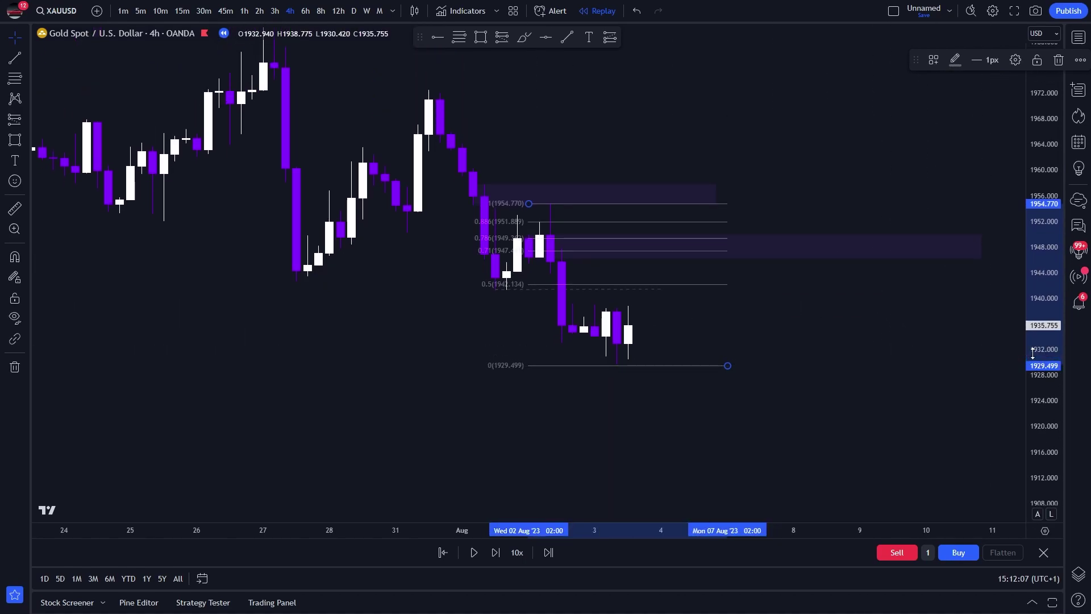
# Draw a Fibonacci retracement from the late-June low at 1892.314 to the July high at 1987.739, and delete it.
pyautogui.scroll(-5, 937, 369)
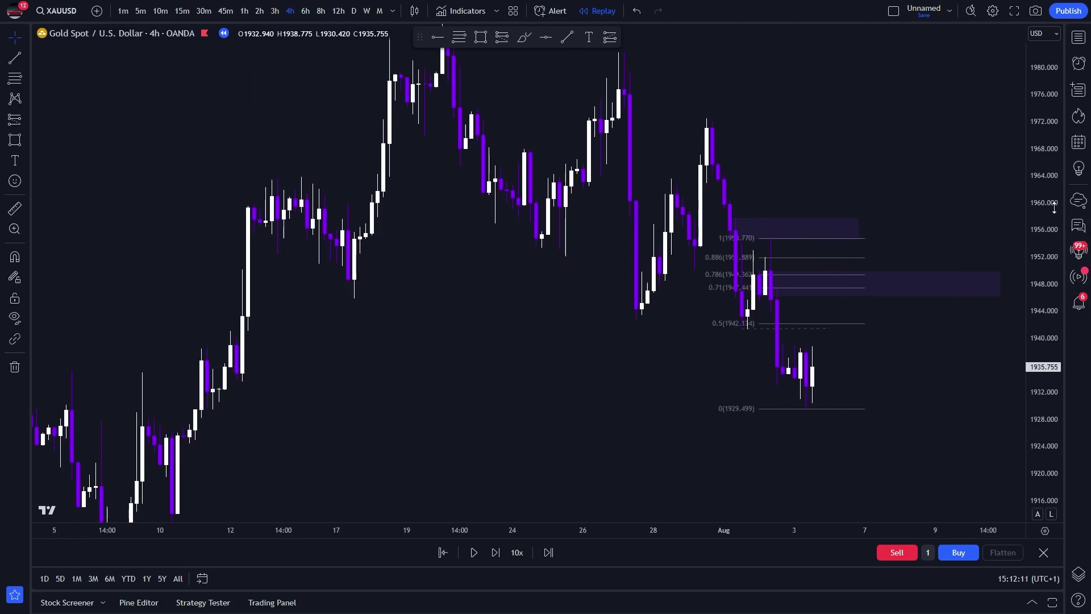
pyautogui.scroll(-4, 906, 258)
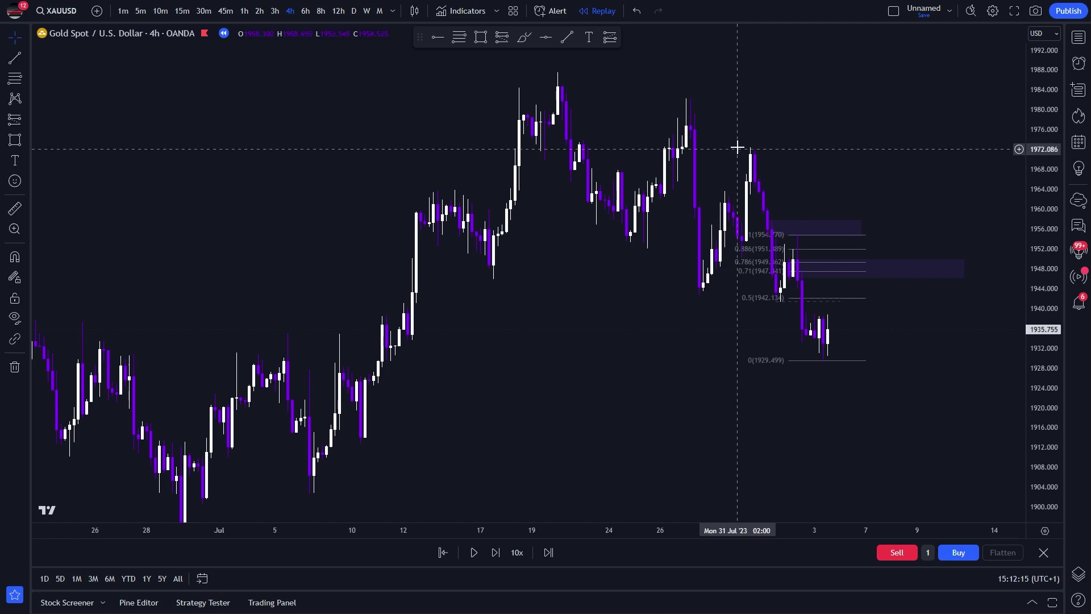
pyautogui.click(775, 304)
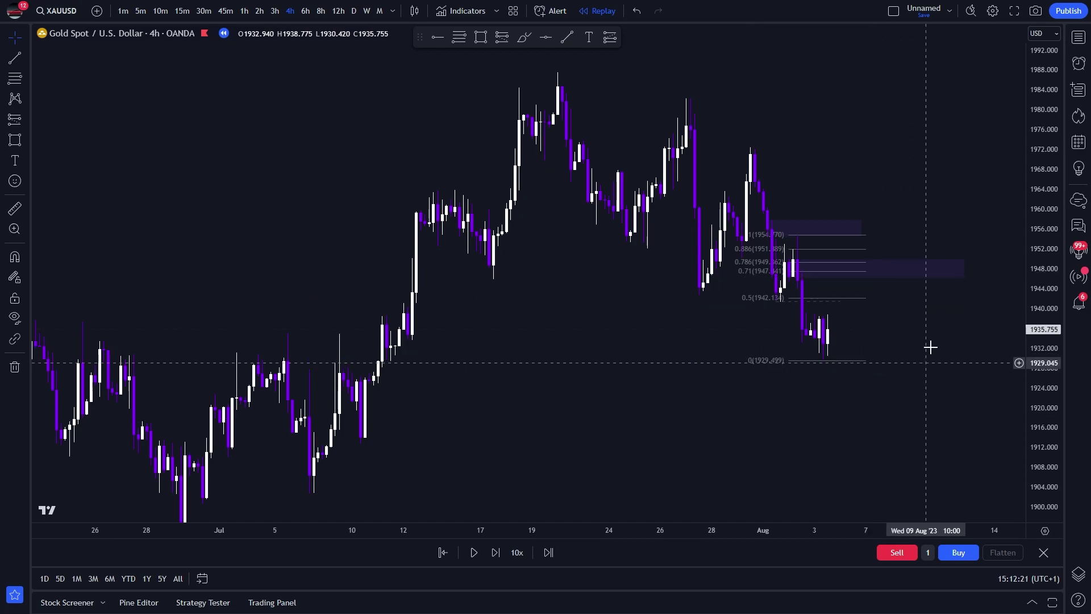
pyautogui.scroll(-5, 909, 363)
pyautogui.moveTo(889, 399); pyautogui.dragTo(823, 360)
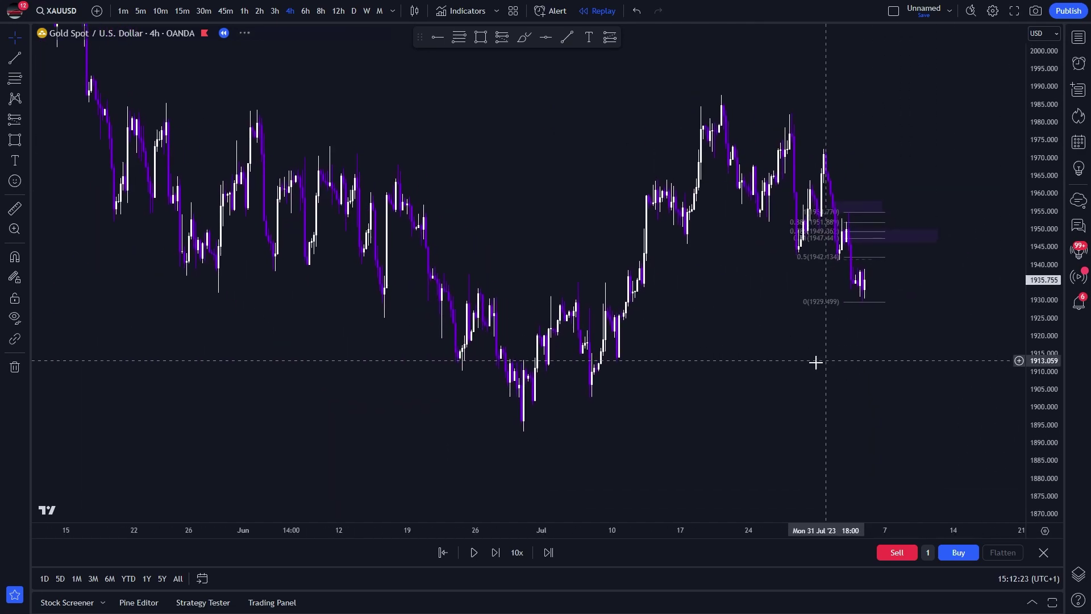
pyautogui.click(14, 78)
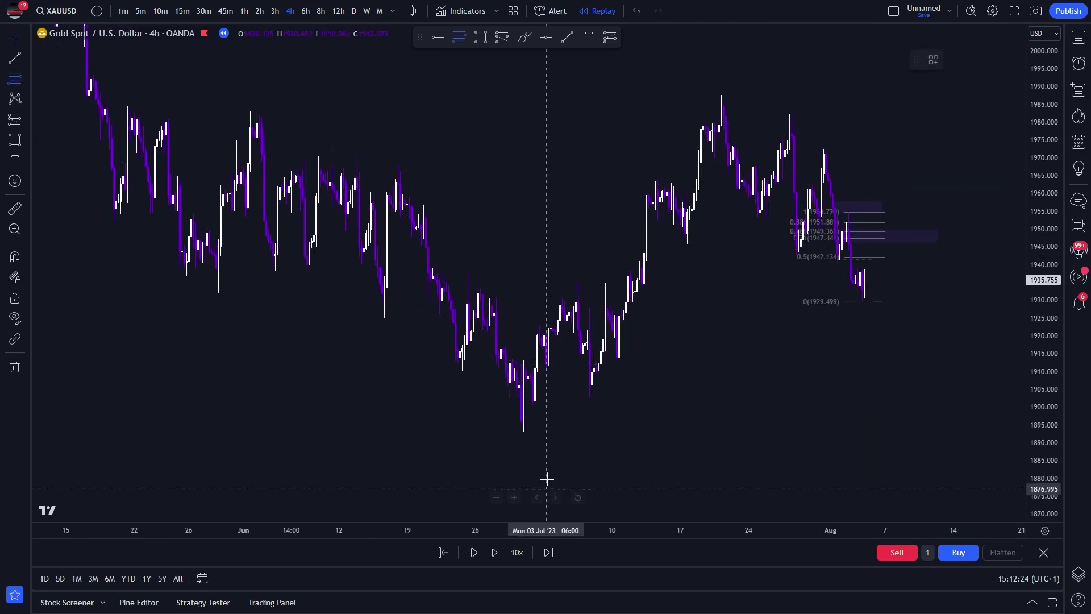
pyautogui.click(506, 434)
pyautogui.click(941, 86)
pyautogui.click(942, 93)
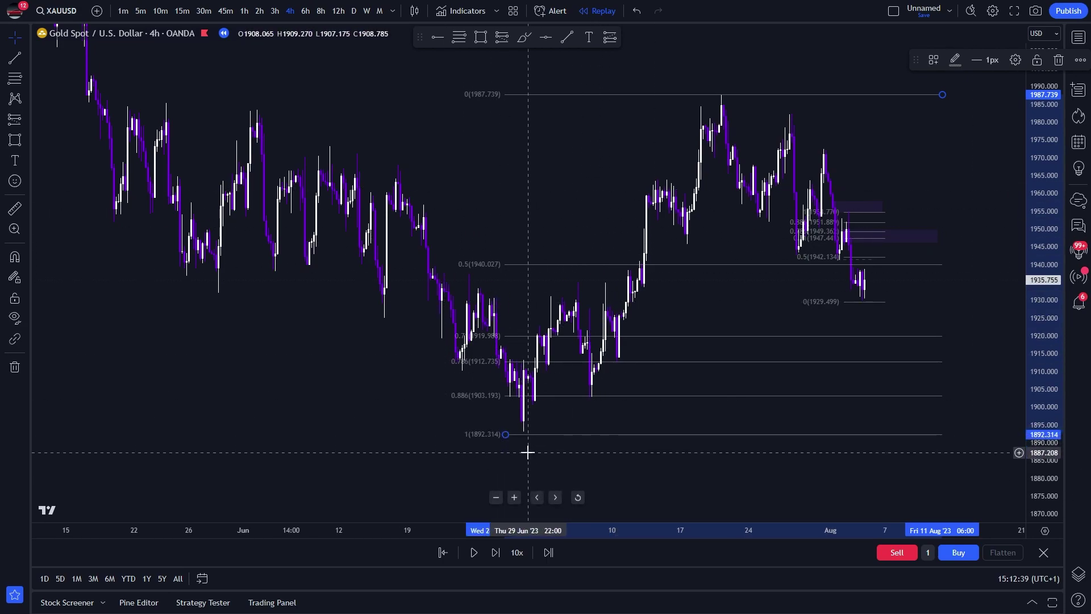
pyautogui.press('Delete')
# Play the bar replay forward from 3 August to 7 August, past the retest of the lower order block zone.
pyautogui.scroll(8, 920, 381)
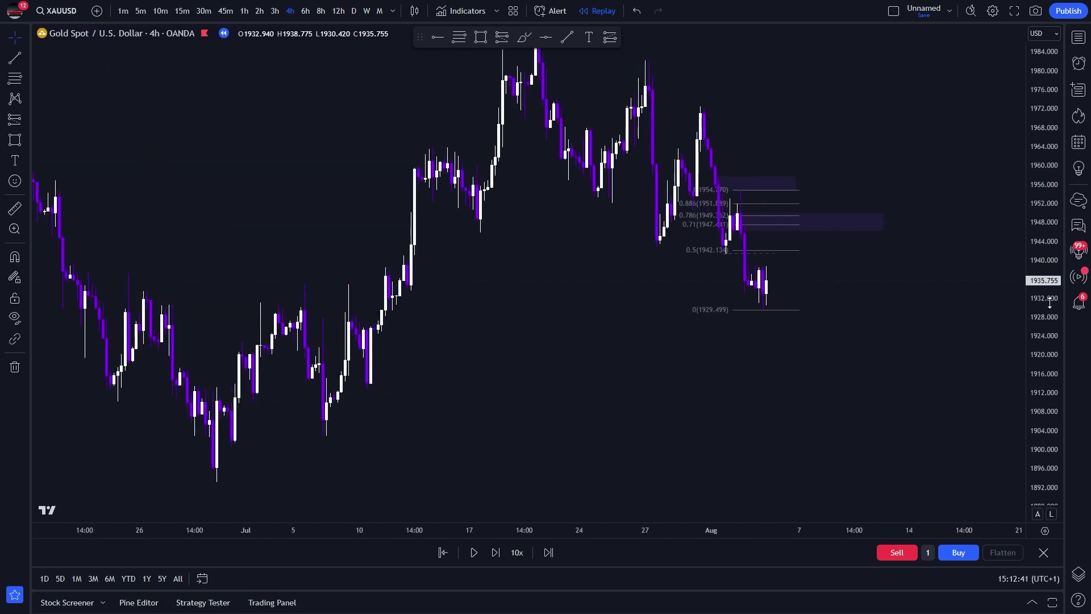
pyautogui.scroll(4, 870, 254)
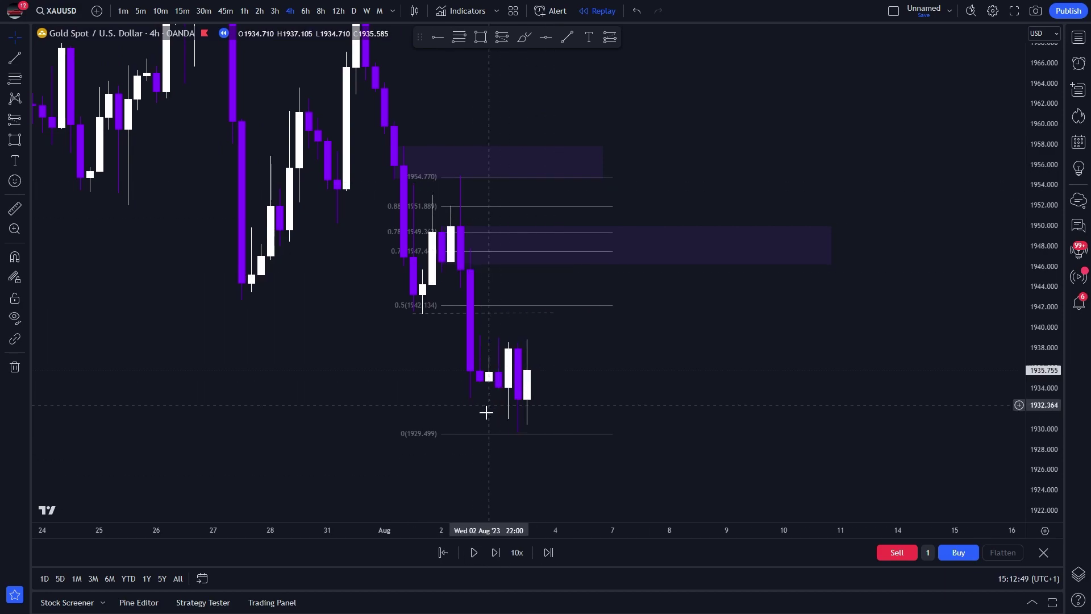
pyautogui.click(475, 551)
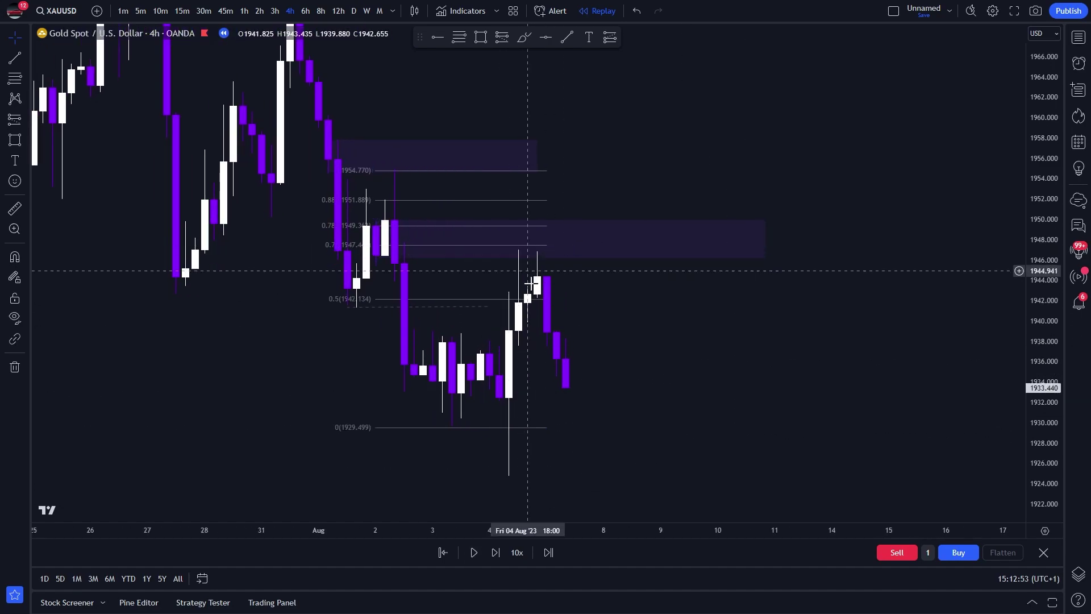
# Place a short position on the 4 August retest with entry at 1946.170, stop at 1949.860 and target at 1924.818.
pyautogui.moveTo(644, 334); pyautogui.dragTo(723, 275)
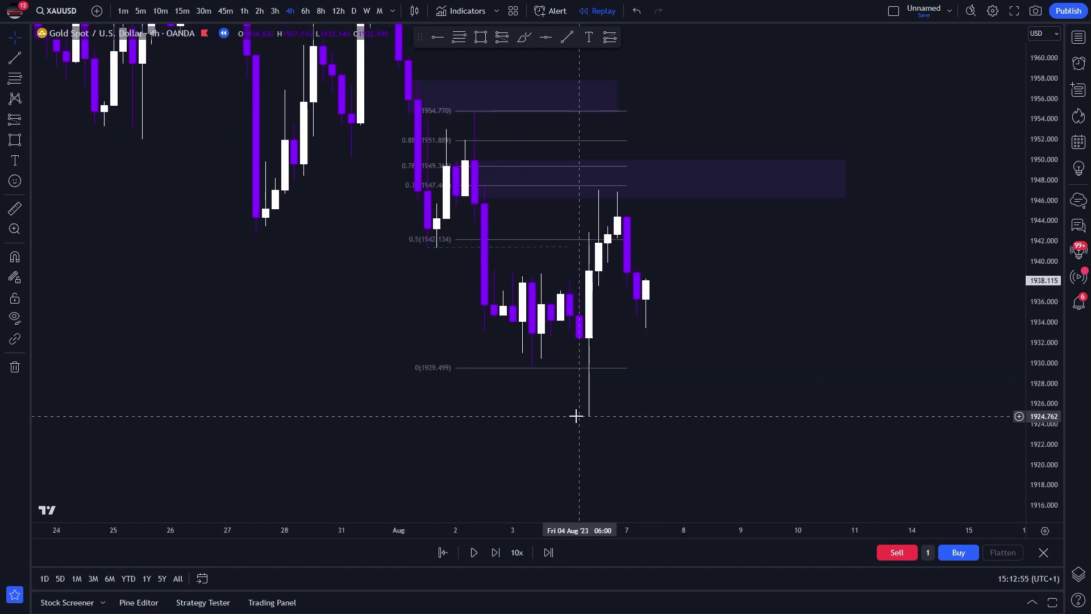
pyautogui.click(14, 119)
pyautogui.click(598, 199)
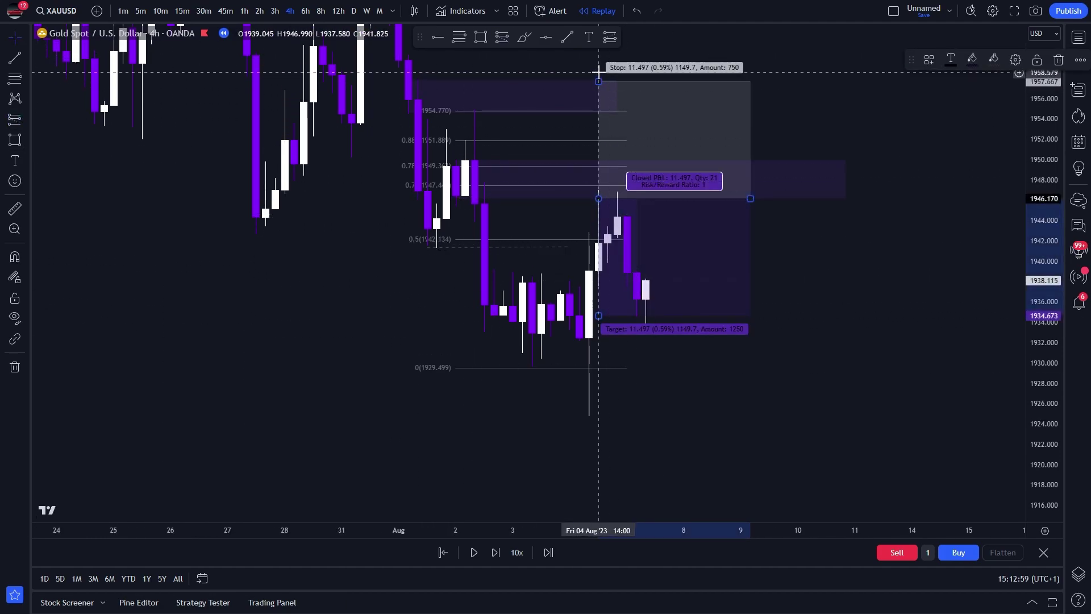
pyautogui.moveTo(598, 86); pyautogui.dragTo(598, 161)
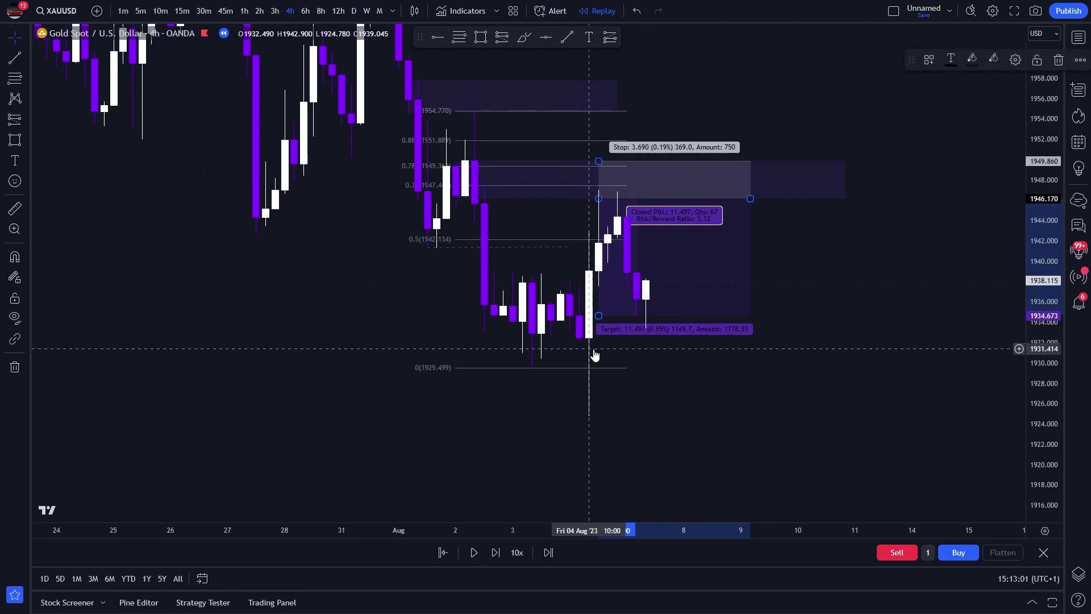
pyautogui.moveTo(597, 316)
pyautogui.mouseDown()
pyautogui.moveTo(596, 422)
pyautogui.moveTo(580, 415)
pyautogui.mouseUp()
pyautogui.click(580, 415)
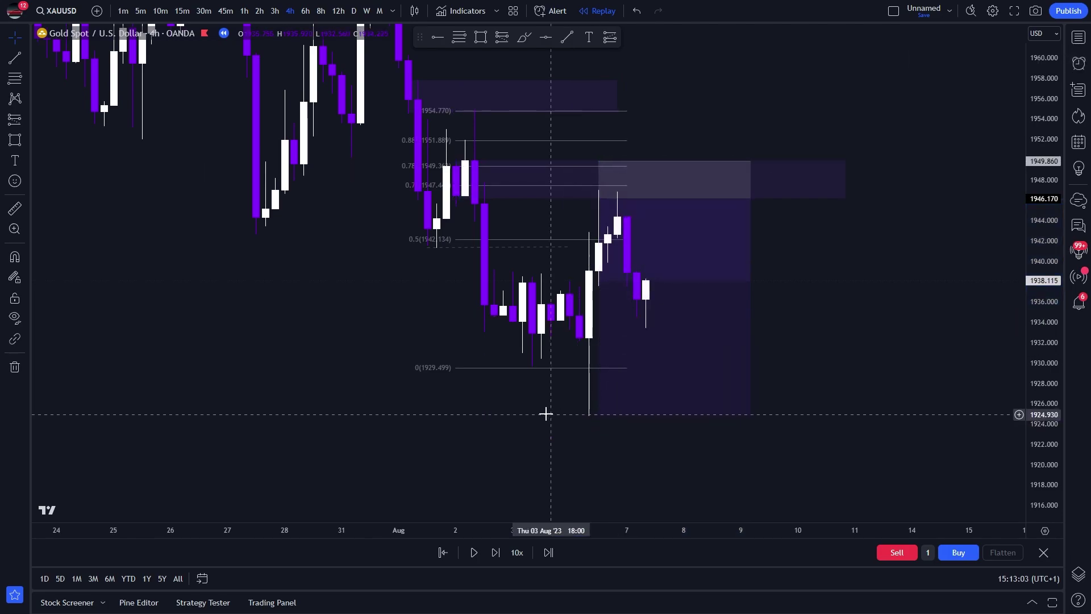
# Play the replay forward to 9 August, past the short's target, and extend the position's end to about 11 August.
pyautogui.click(475, 553)
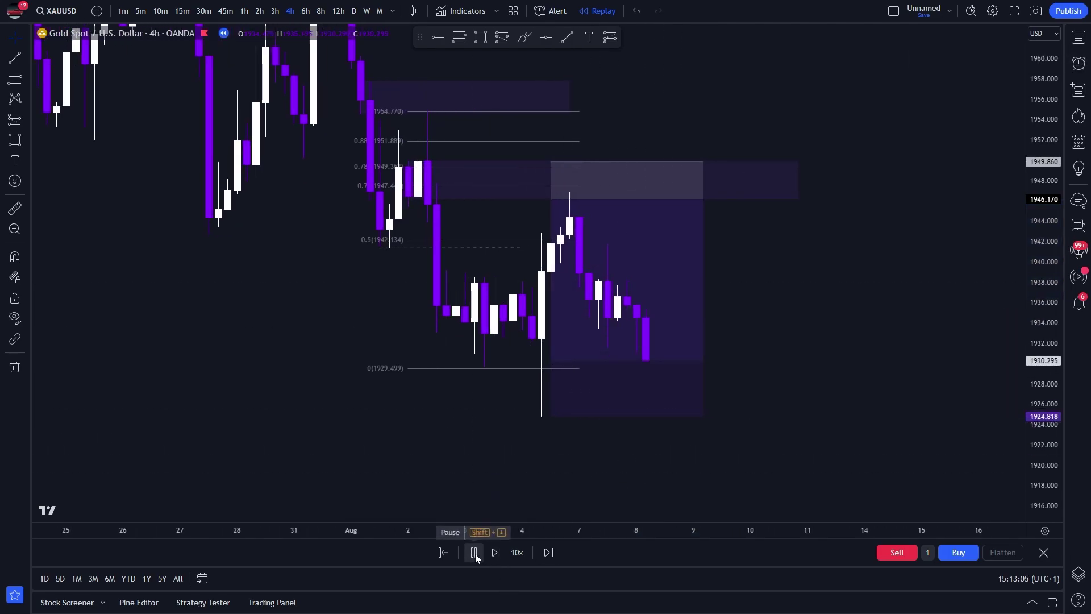
pyautogui.click(475, 553)
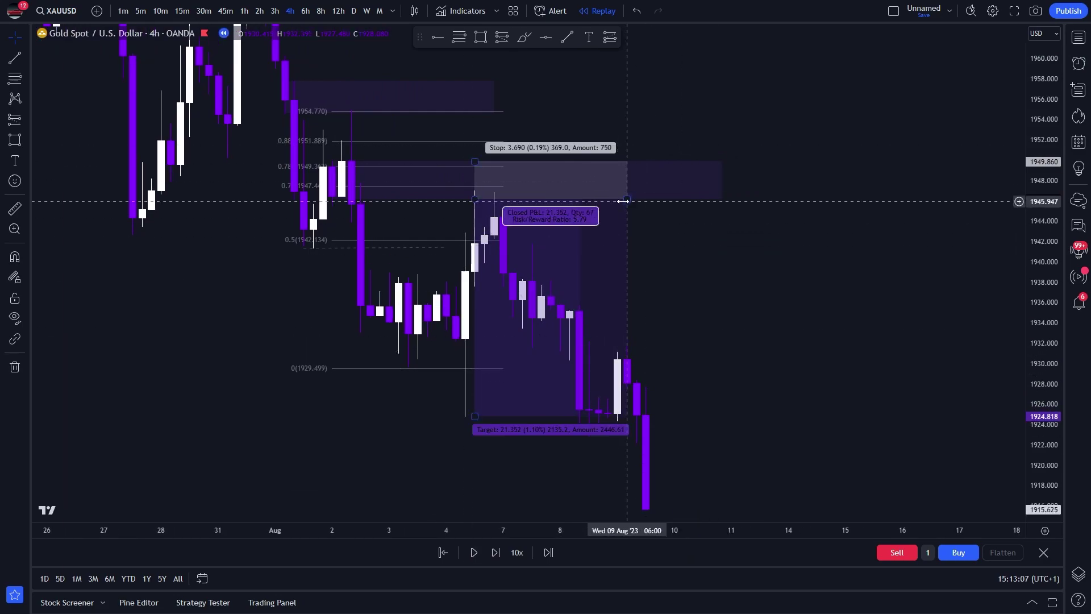
pyautogui.moveTo(625, 199); pyautogui.dragTo(738, 199)
pyautogui.click(902, 291)
pyautogui.scroll(-3, 987, 370)
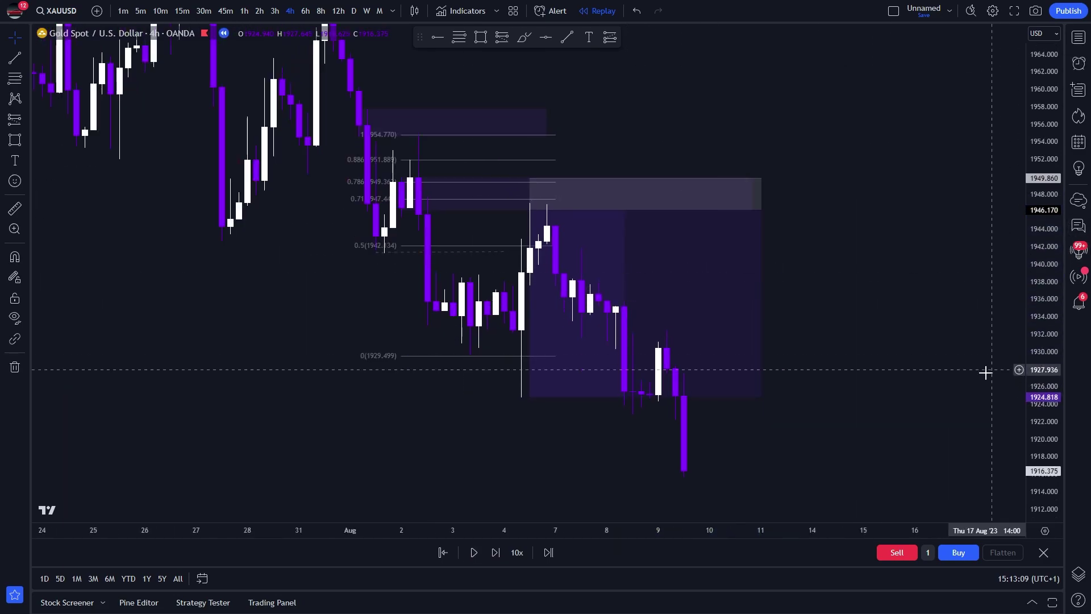
pyautogui.scroll(-1, 974, 253)
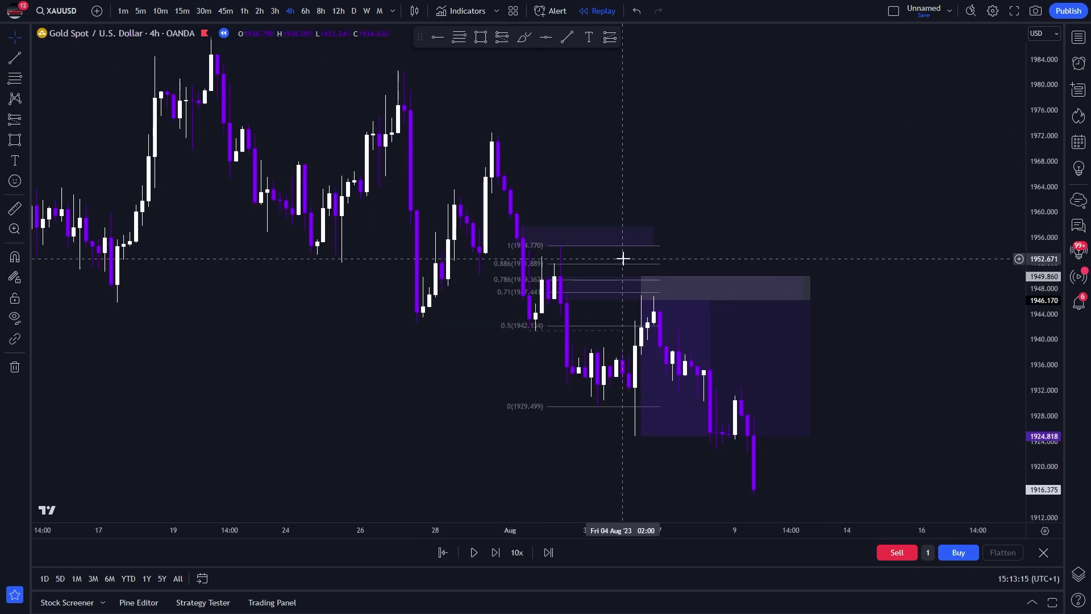
pyautogui.moveTo(624, 256); pyautogui.dragTo(617, 220)
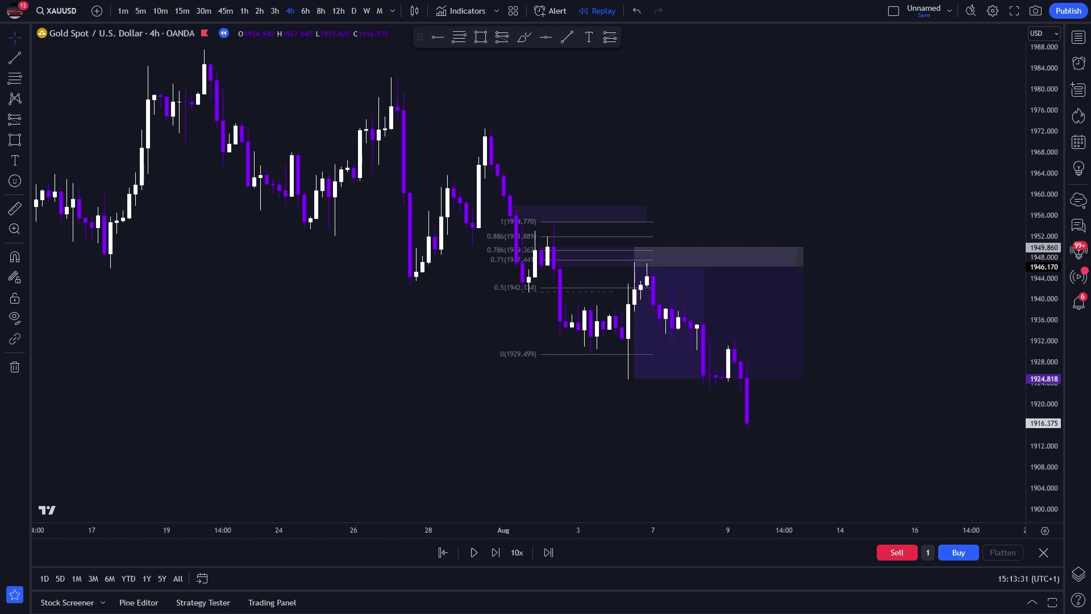
# Switch to NinjaTrader, maximize the 6E SEP23 3-minute footprint chart and examine its bars back to about 08:25.
pyautogui.hotkey('alt', 'Tab')
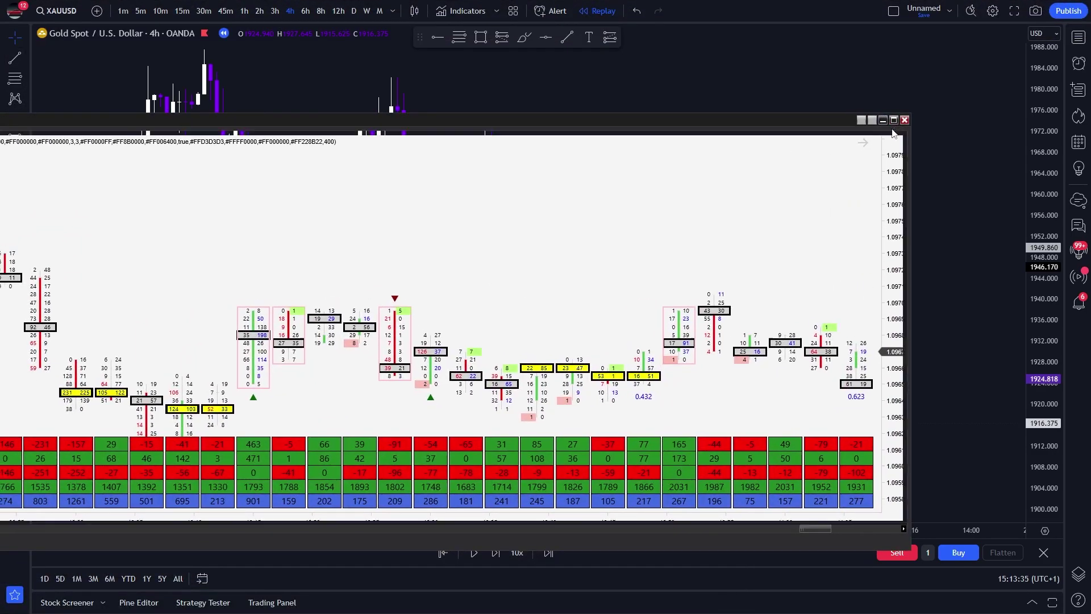
pyautogui.click(893, 121)
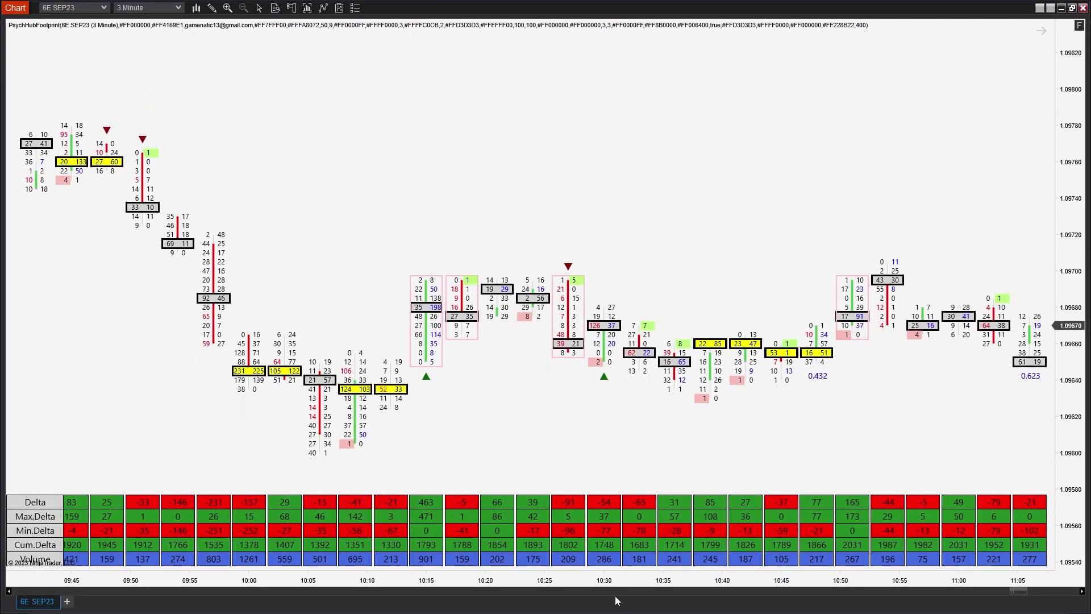
pyautogui.scroll(-2, 617, 591)
pyautogui.moveTo(575, 153); pyautogui.dragTo(706, 226)
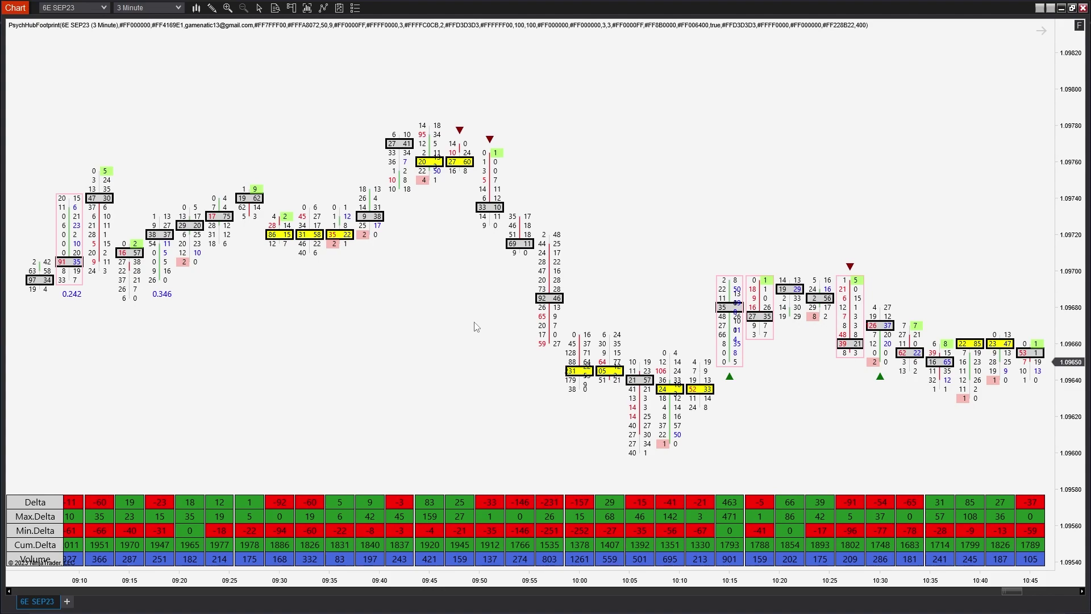
pyautogui.moveTo(743, 245); pyautogui.dragTo(657, 240)
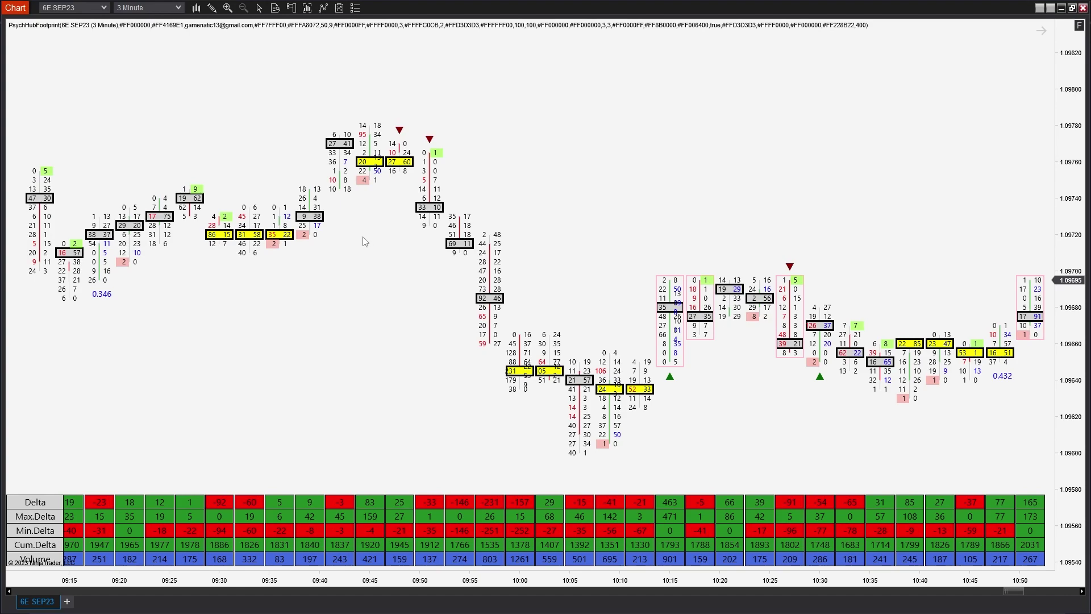
pyautogui.scroll(5, 428, 267)
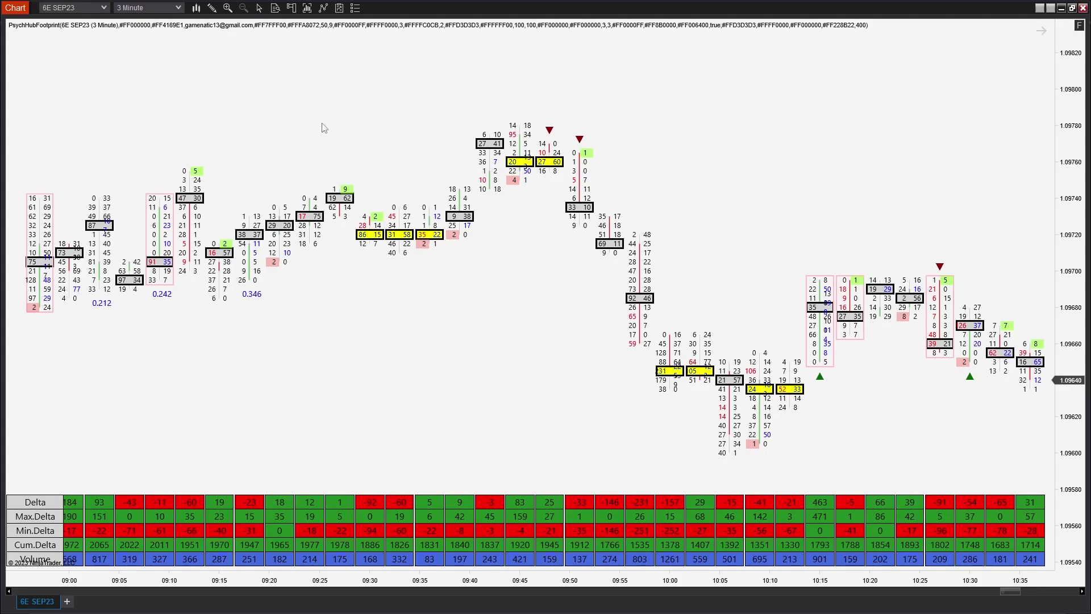
pyautogui.scroll(2, 558, 315)
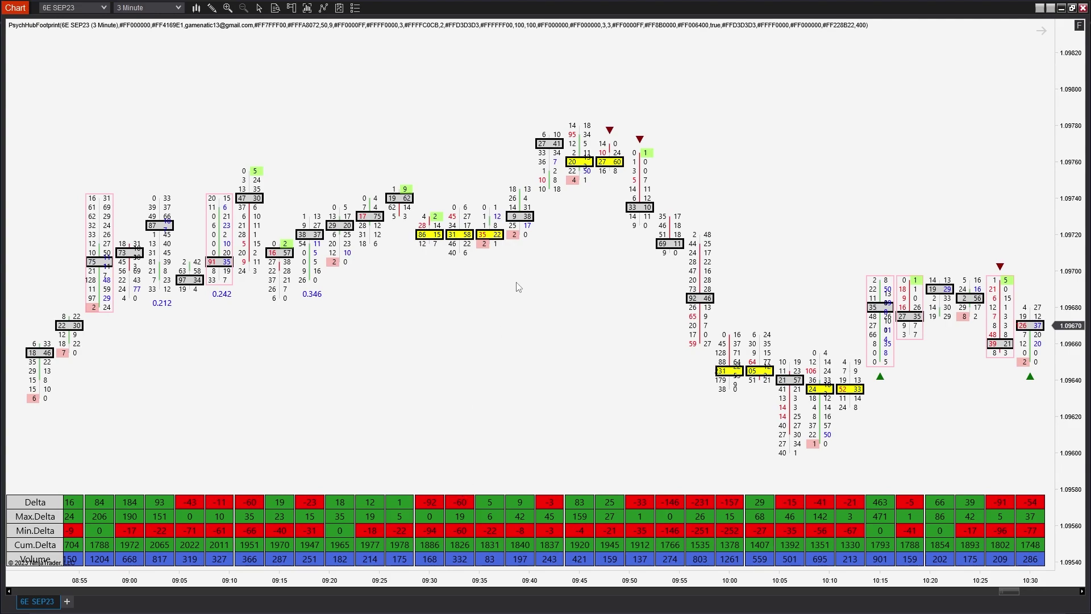
pyautogui.moveTo(479, 280); pyautogui.dragTo(799, 291)
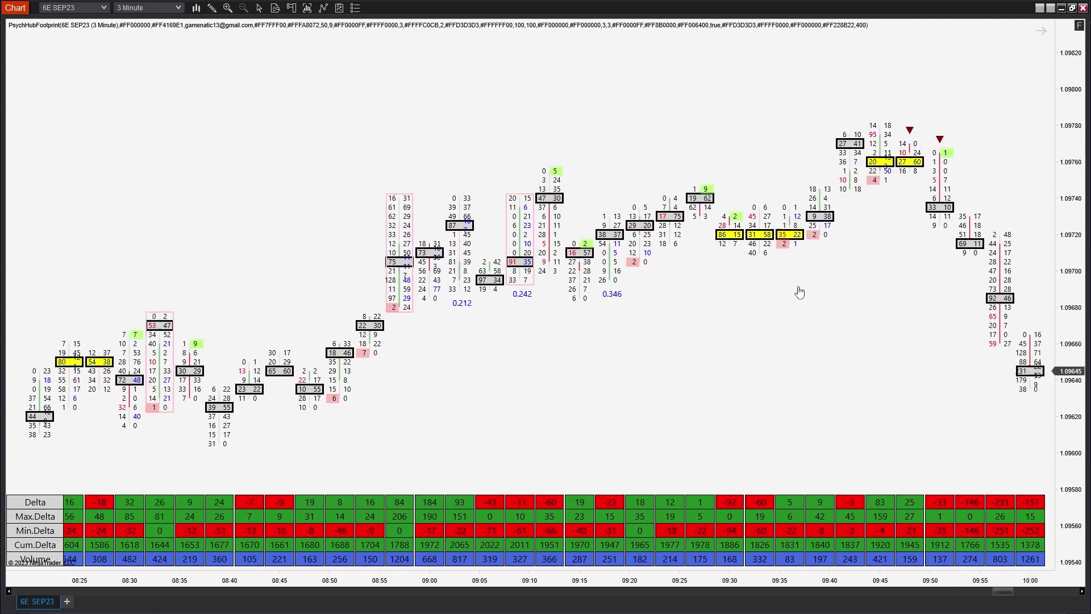
# Draw a nearly level line at about 1.0979 just above the session highs, ending around 09:54.
pyautogui.click(211, 8)
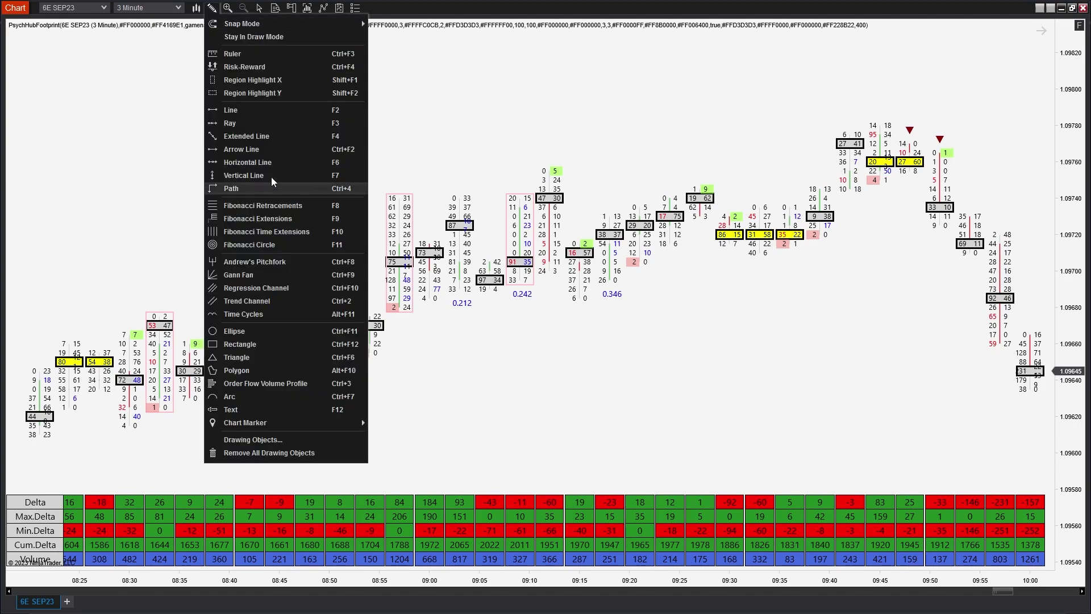
pyautogui.click(230, 110)
pyautogui.click(10, 113)
pyautogui.click(549, 152)
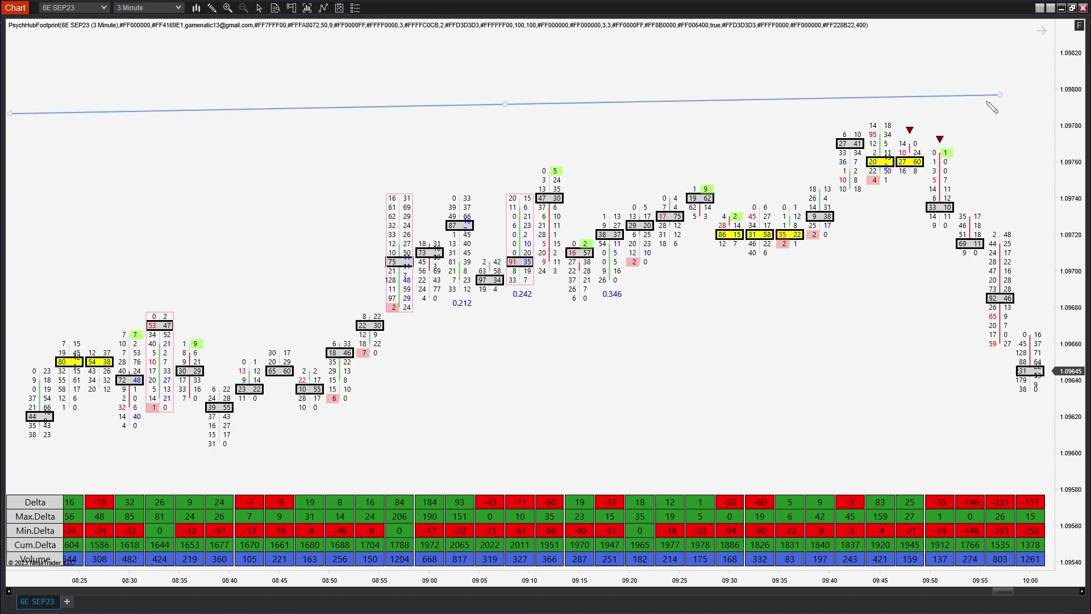
pyautogui.click(970, 112)
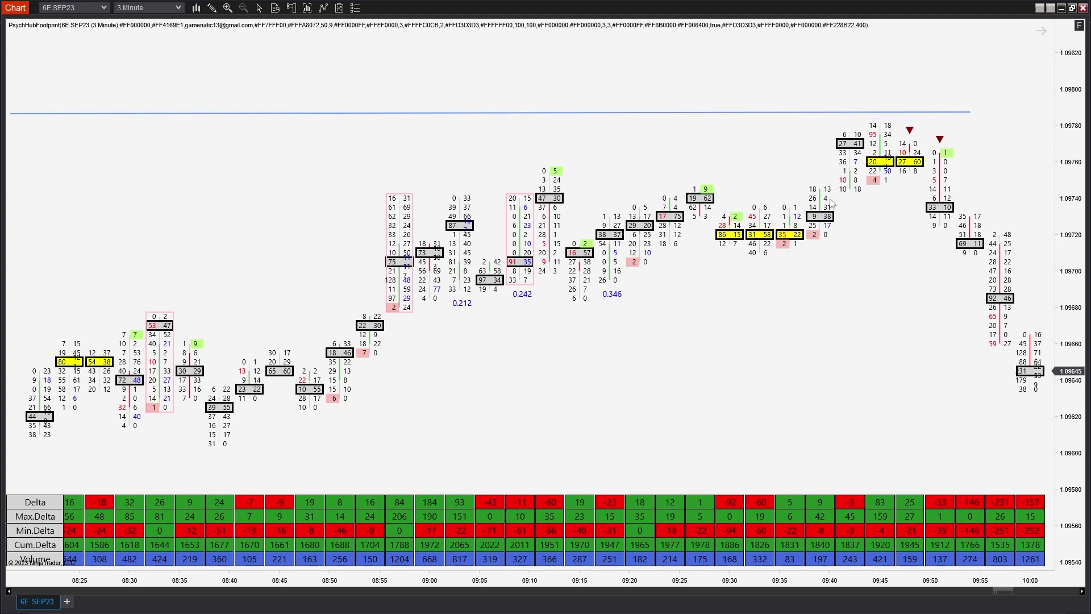
pyautogui.click(793, 317)
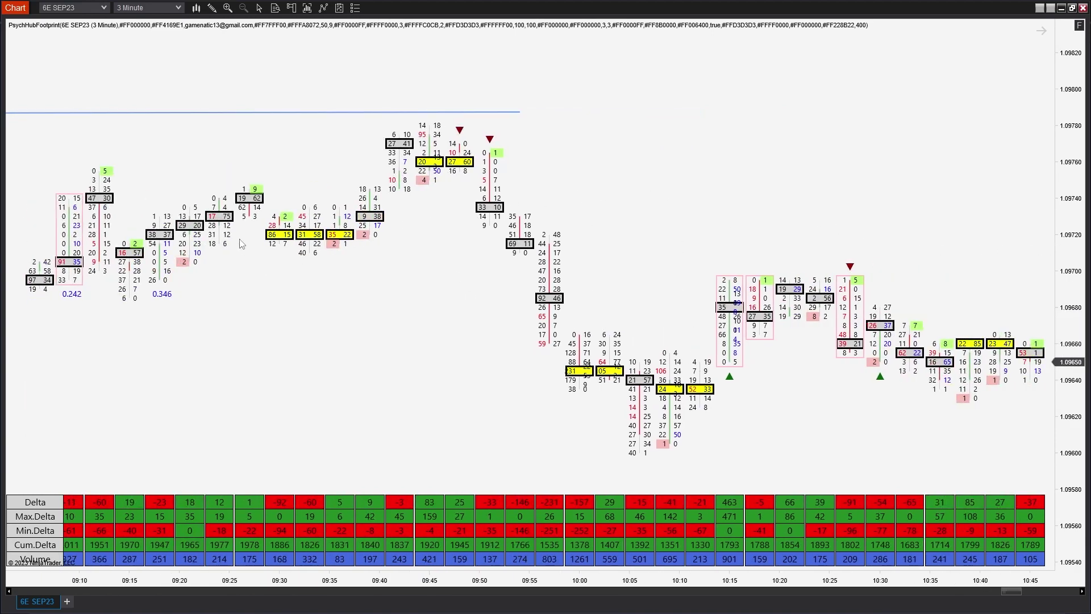
# Examine the footprint bars and delta rows of the rise and reversal below the line, and switch back to TradingView.
pyautogui.scroll(4, 343, 279)
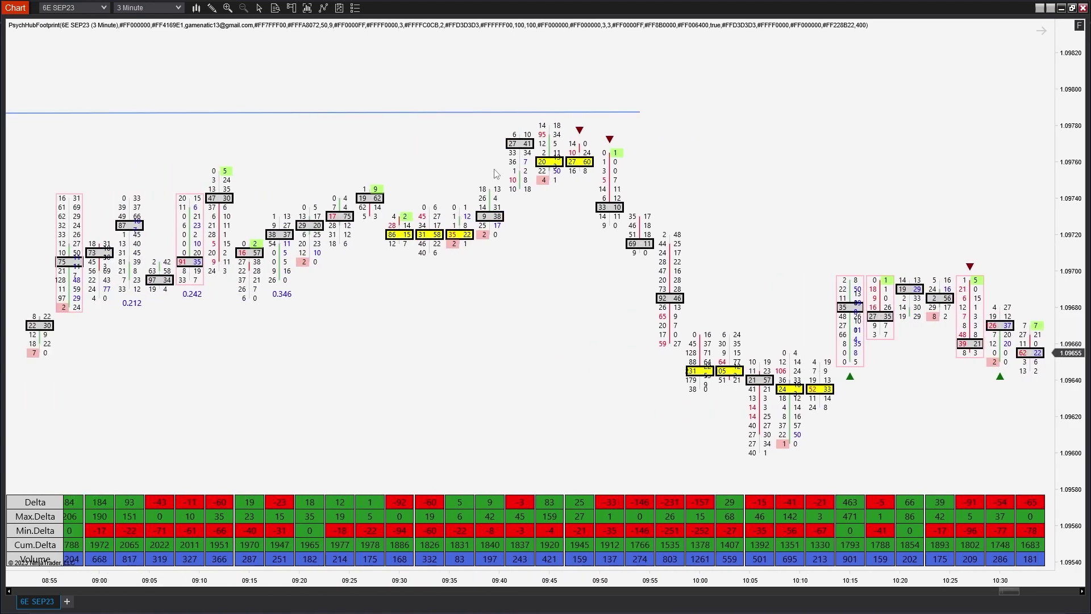
pyautogui.scroll(2, 568, 319)
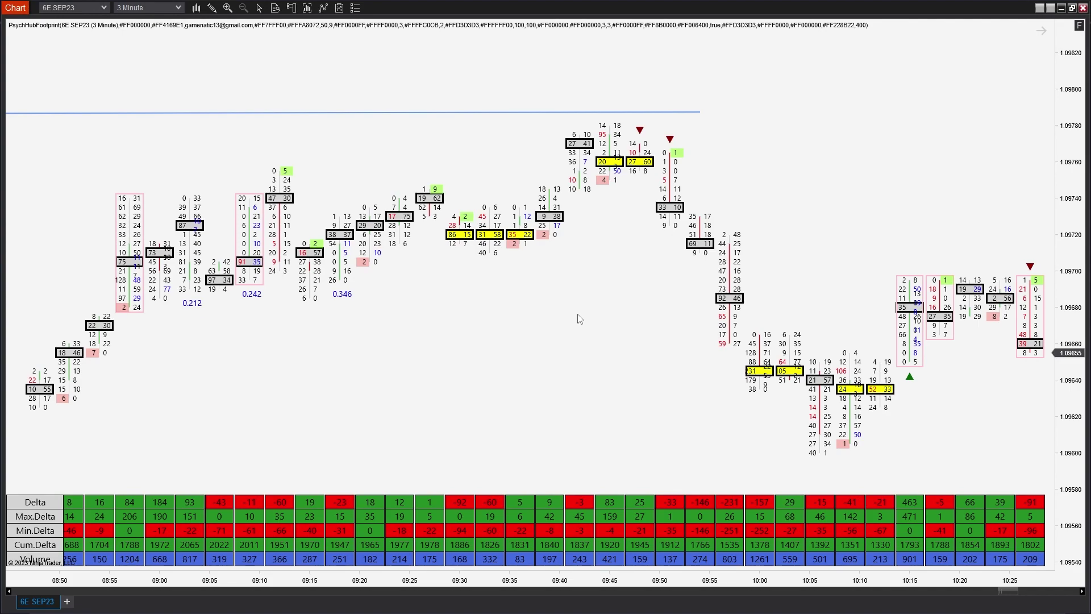
pyautogui.scroll(6, 374, 380)
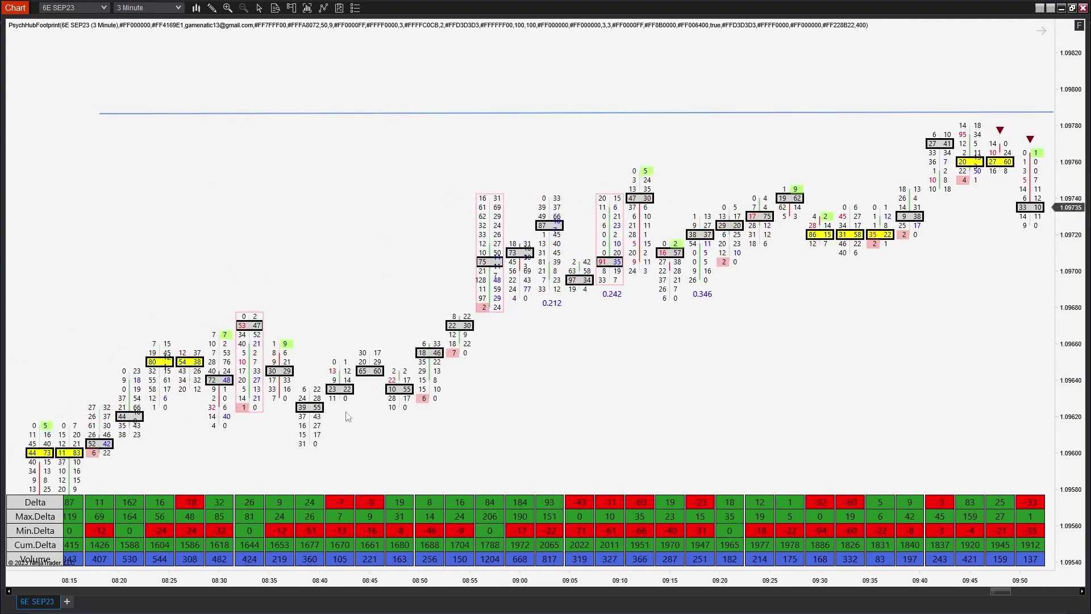
pyautogui.scroll(3, 512, 402)
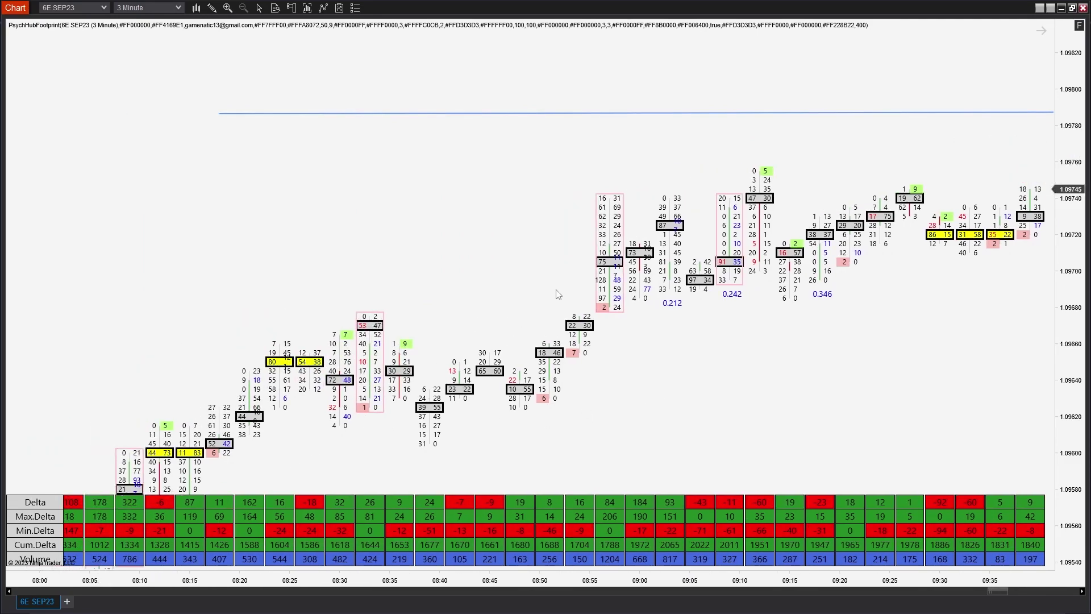
pyautogui.scroll(-6, 623, 355)
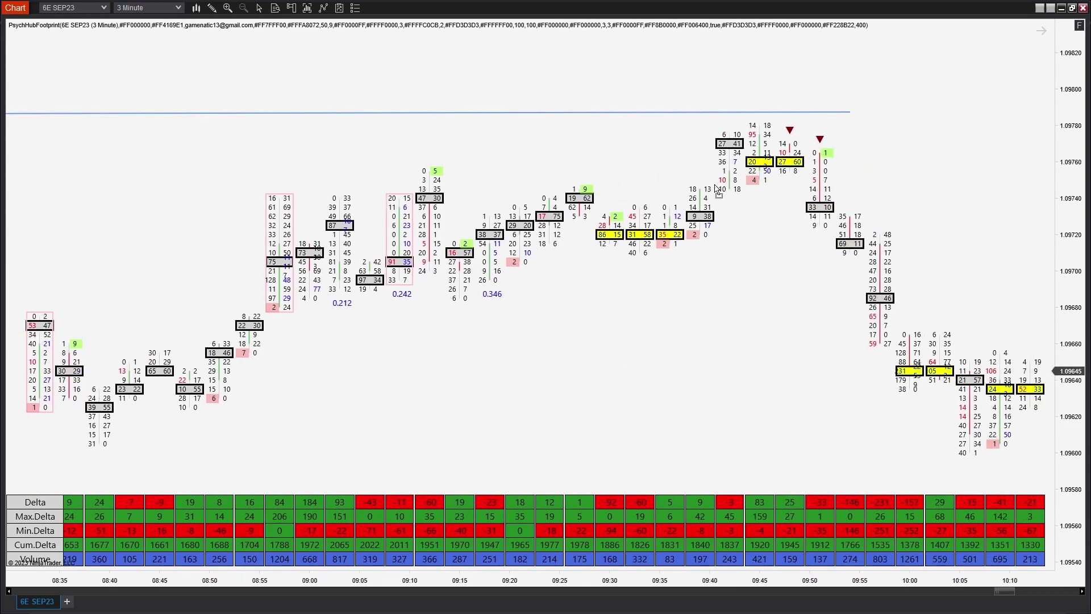
pyautogui.moveTo(1078, 153); pyautogui.dragTo(1051, 278)
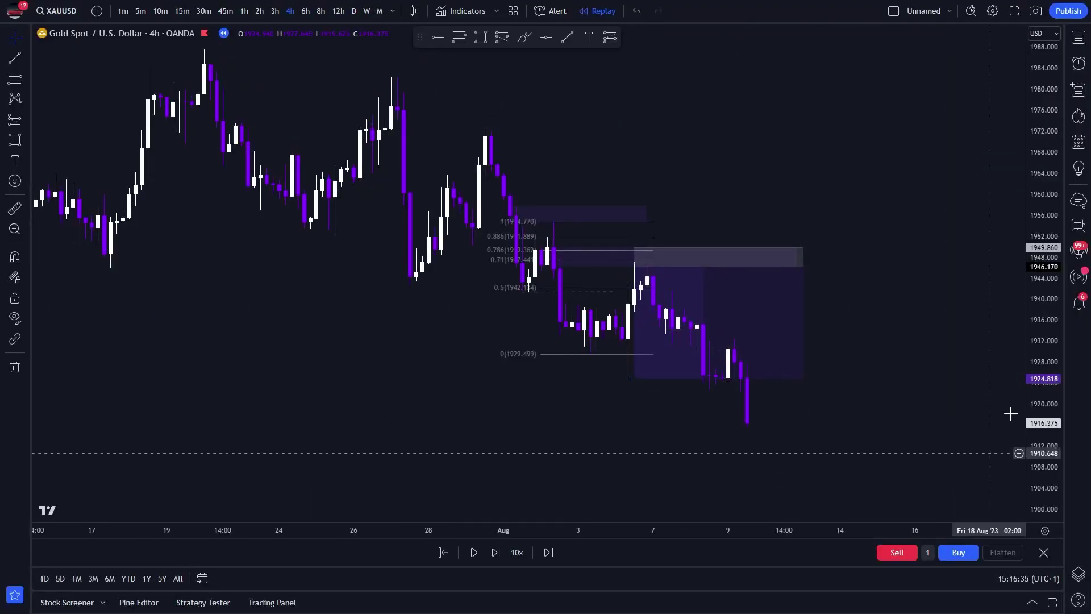
# Switch to the TraderPass channel in Telegram and review its posts from August 14 back to August 10.
pyautogui.moveTo(1043, 434); pyautogui.dragTo(1043, 398)
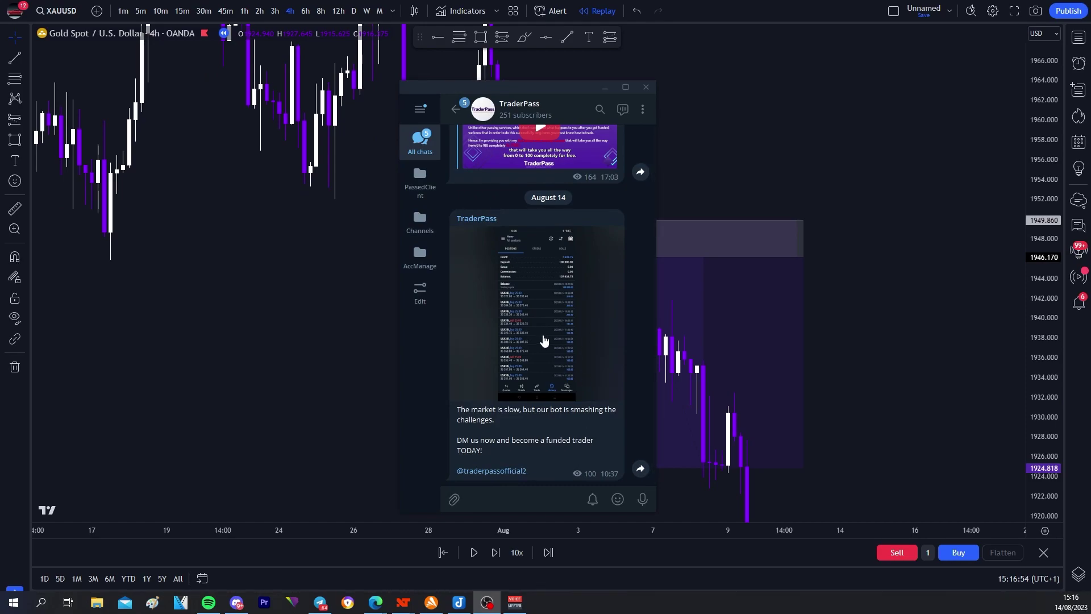
pyautogui.scroll(15, 543, 340)
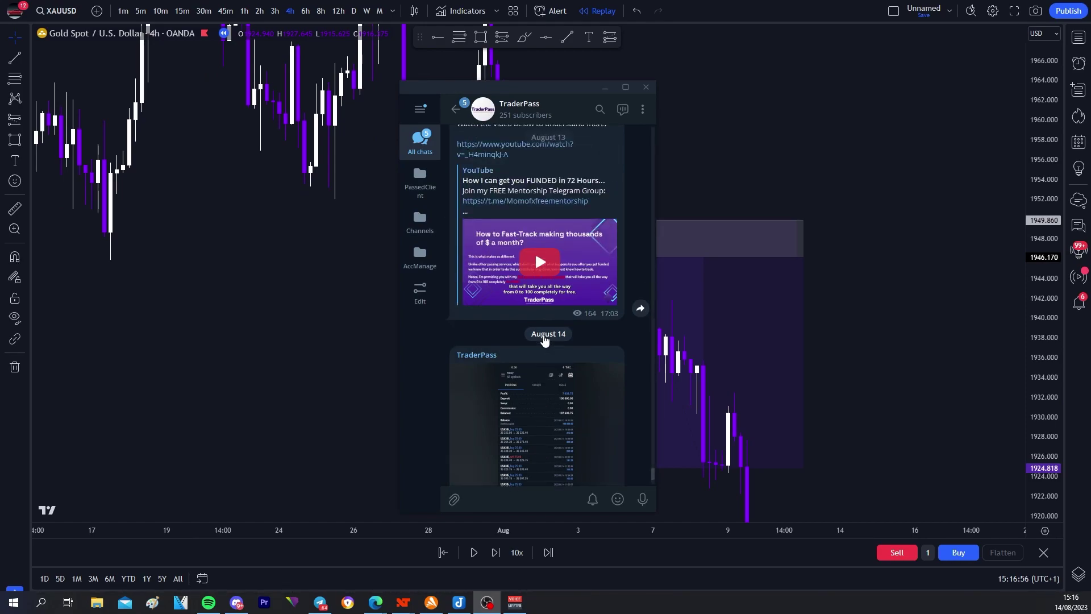
pyautogui.scroll(12, 540, 346)
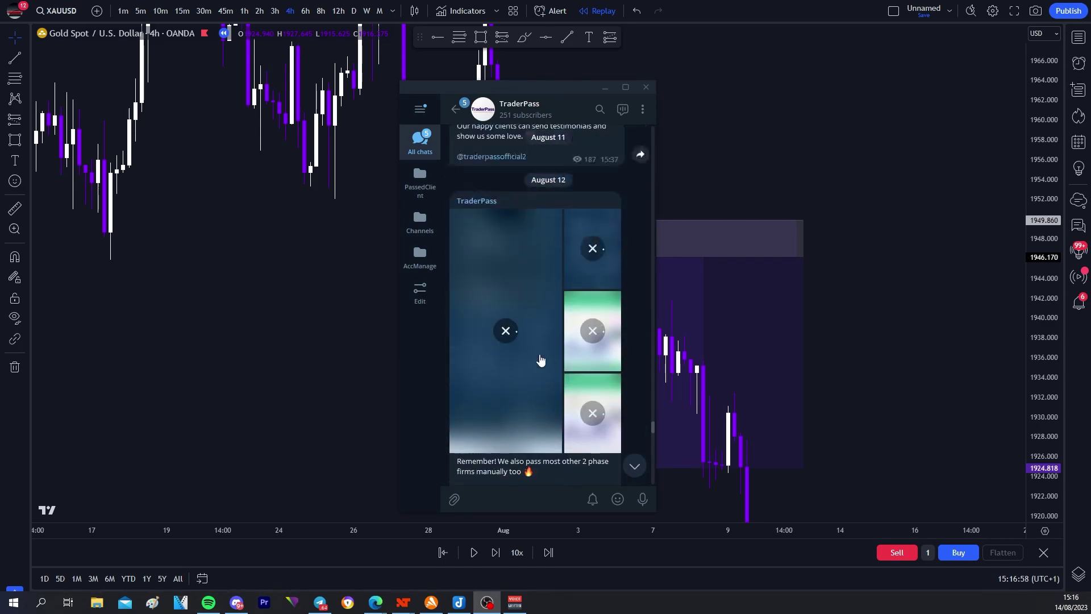
pyautogui.scroll(12, 532, 336)
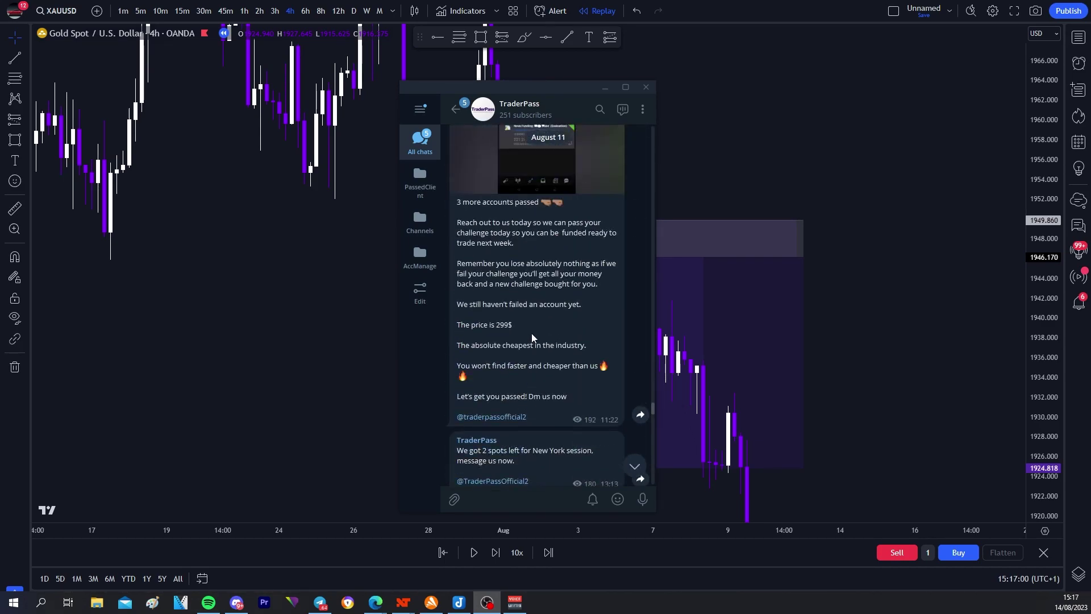
pyautogui.scroll(10, 529, 346)
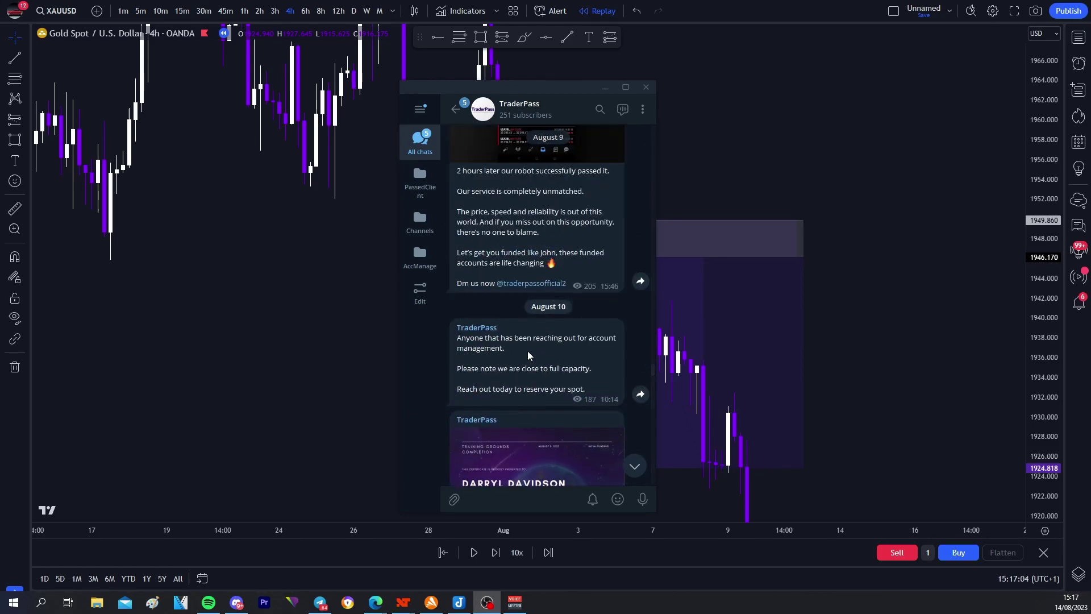
pyautogui.scroll(2, 537, 284)
pyautogui.scroll(-1, 543, 195)
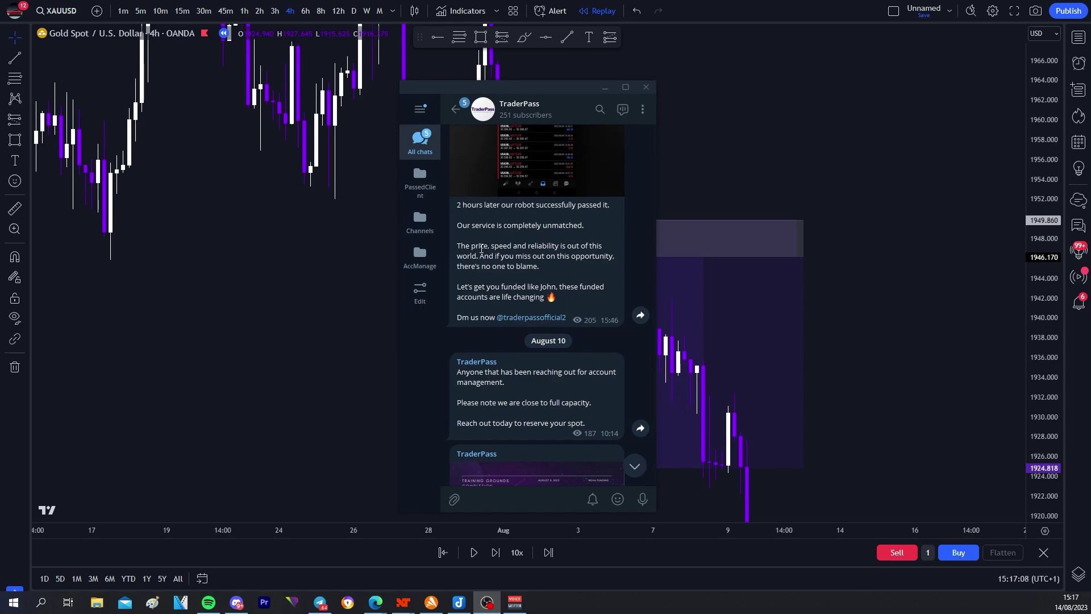
pyautogui.scroll(-1, 469, 397)
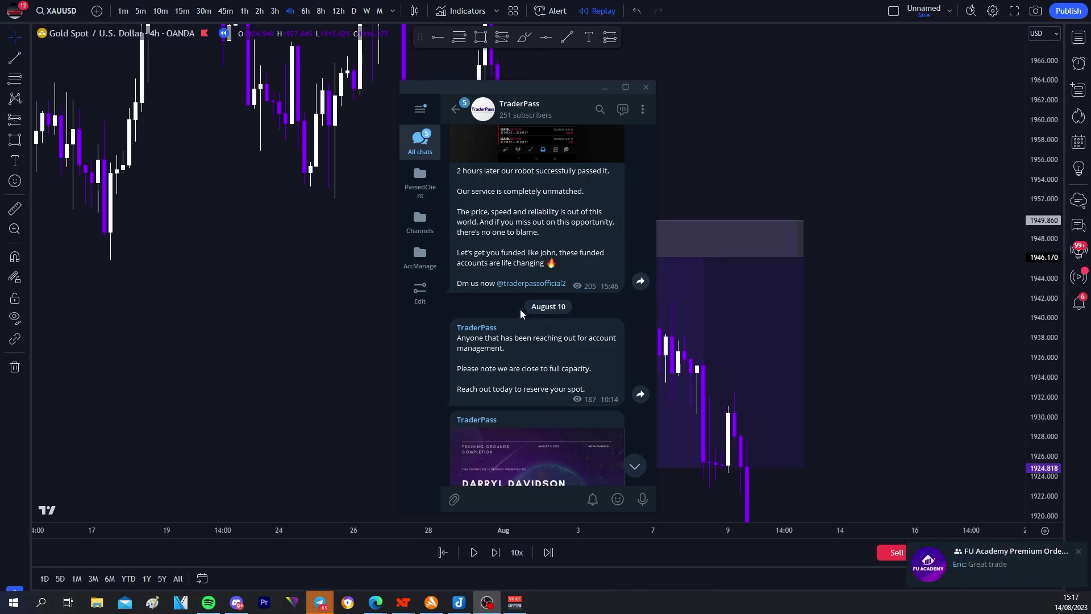
# Review the channel's August 9 posts about passed and funded accounts, and minimize Telegram to return to the XAUUSD chart.
pyautogui.scroll(3, 542, 284)
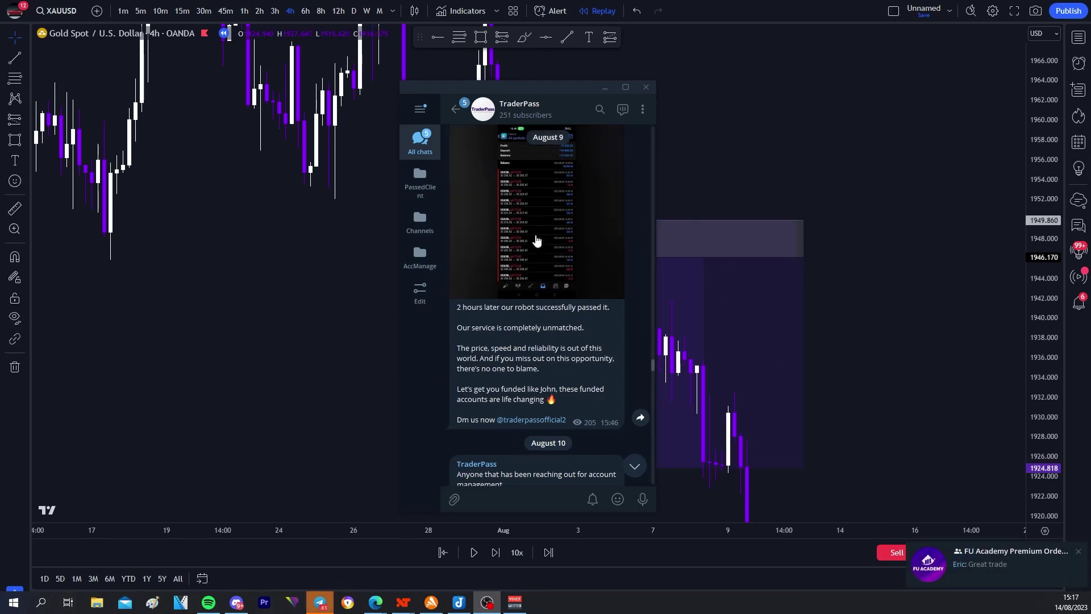
pyautogui.scroll(2, 542, 280)
pyautogui.scroll(3, 608, 303)
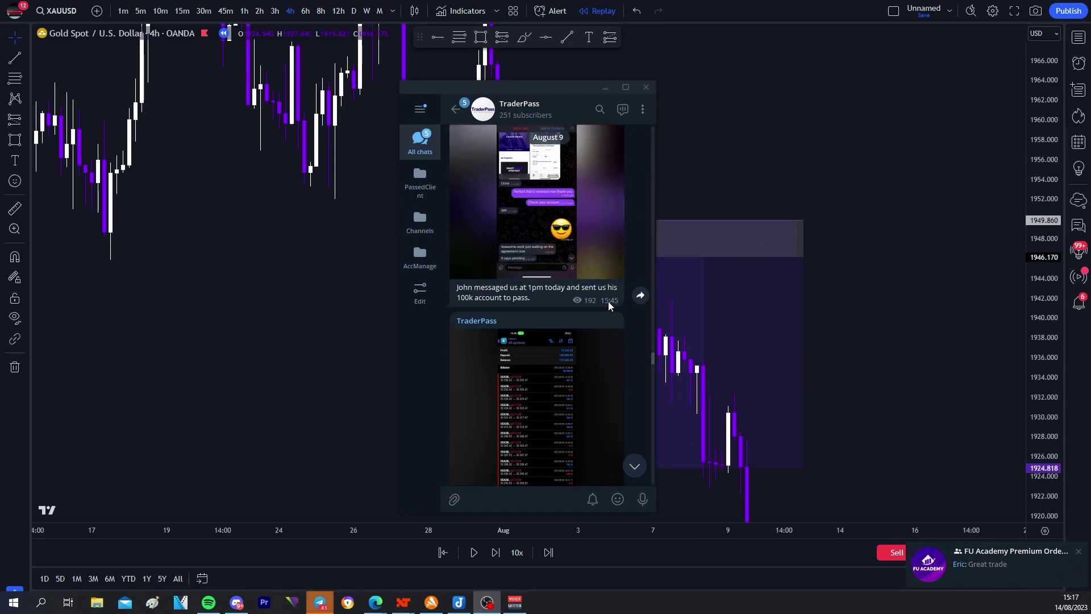
pyautogui.scroll(2, 607, 301)
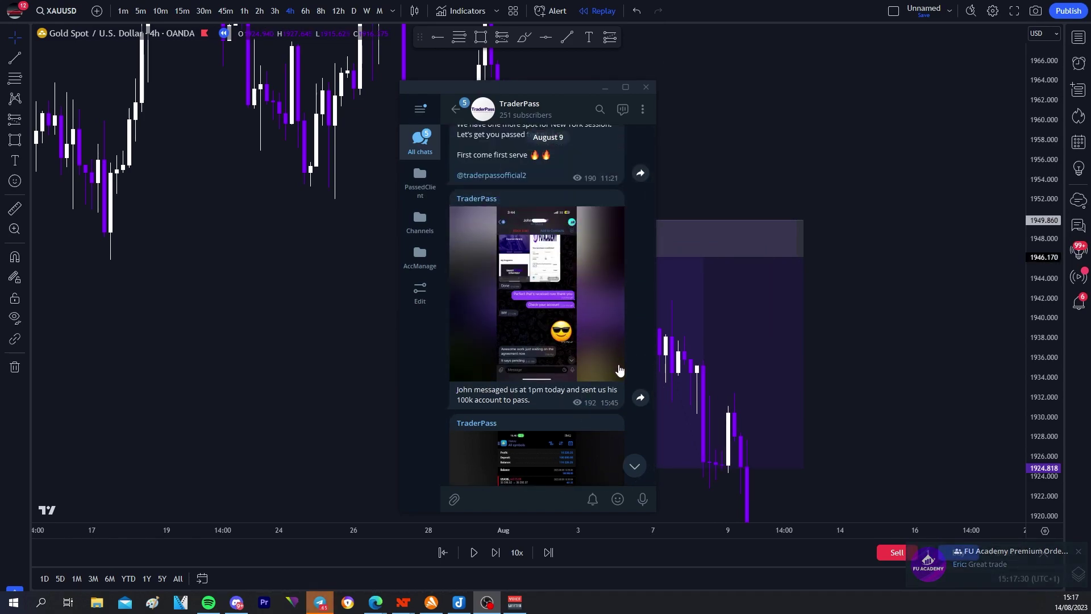
pyautogui.scroll(4, 617, 341)
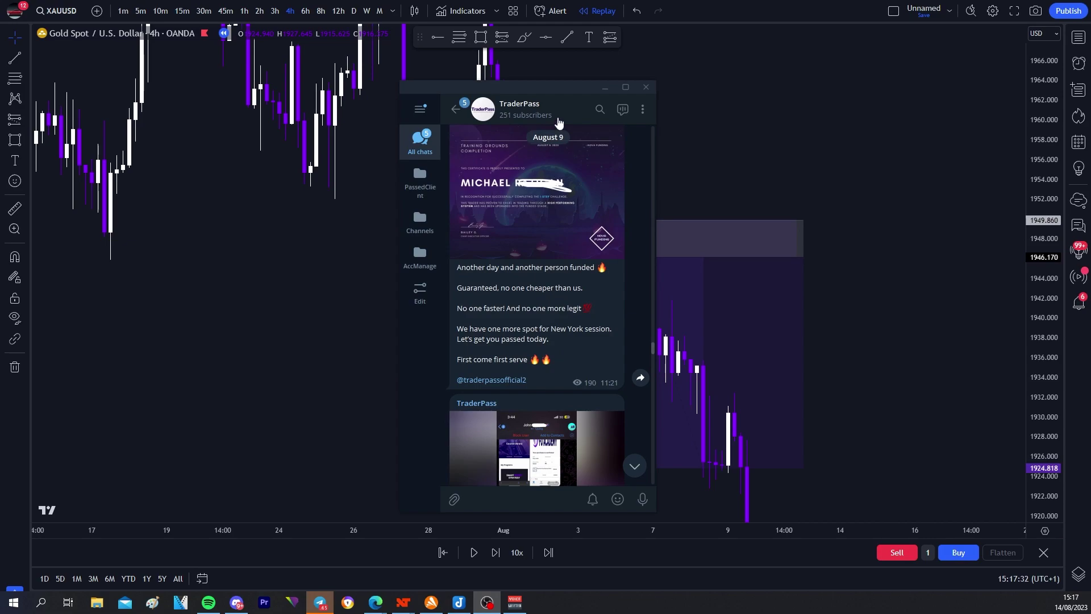
pyautogui.click(601, 83)
pyautogui.click(602, 89)
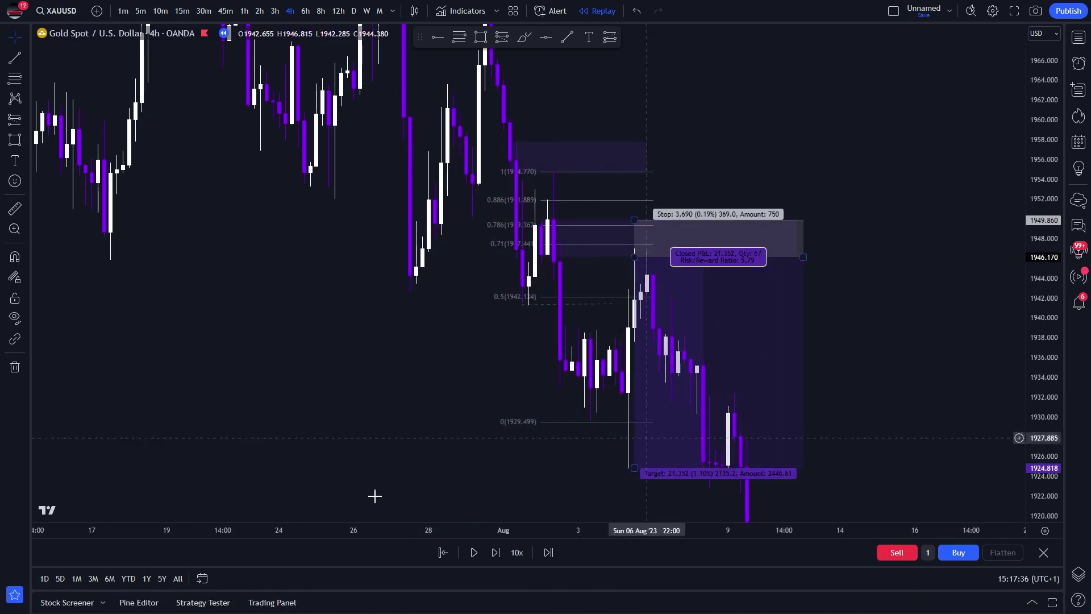